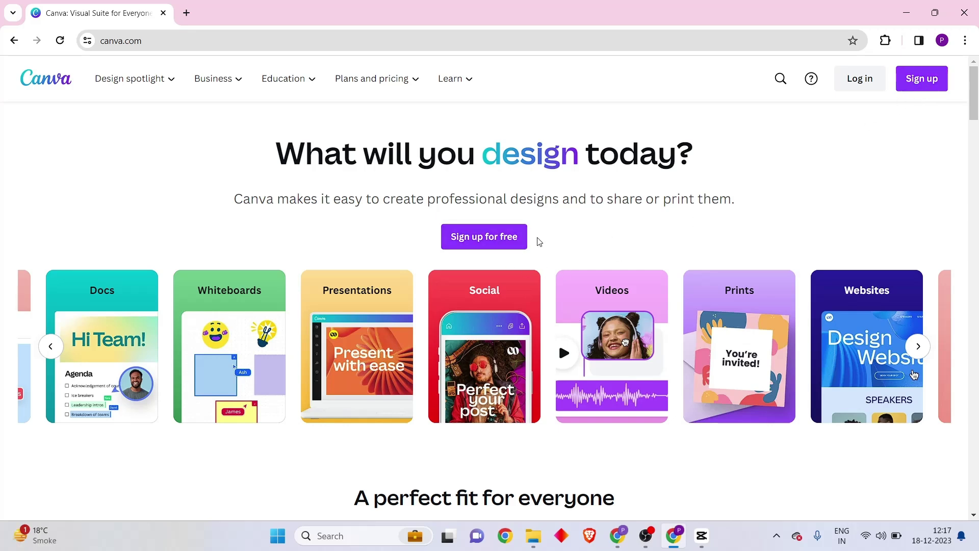
Sign up for a free Canva account using the existing Google account.
{"action": "left_click", "coordinate": [501, 238]}
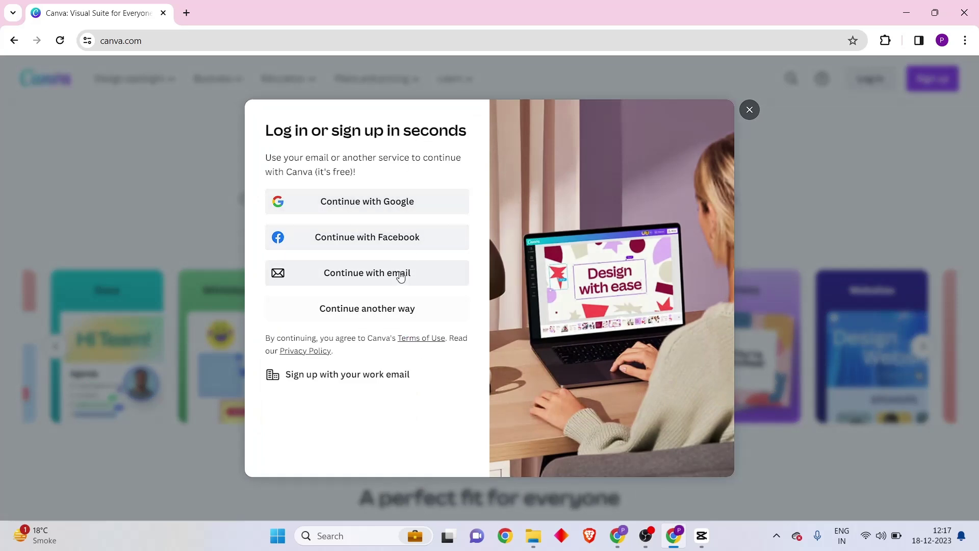
{"action": "left_click", "coordinate": [367, 206]}
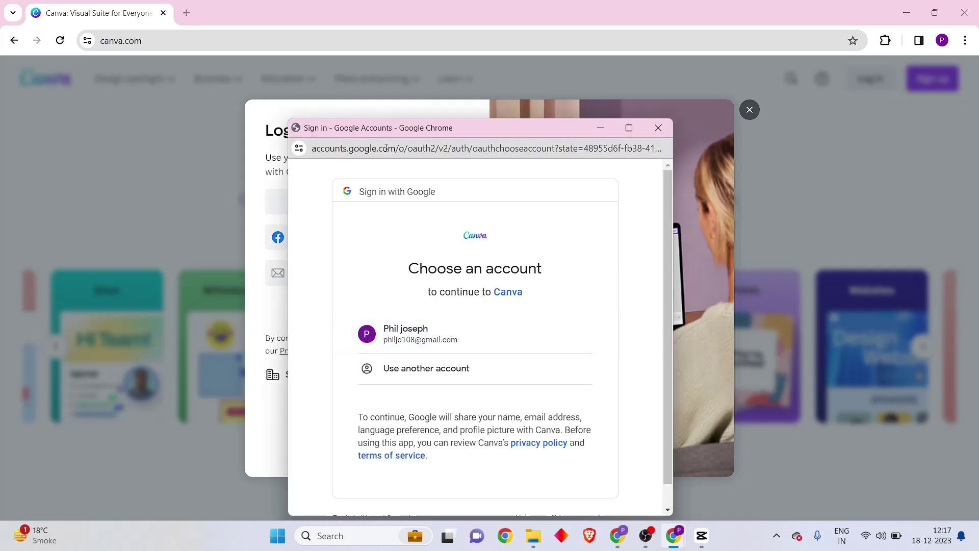
{"action": "left_click", "coordinate": [407, 339]}
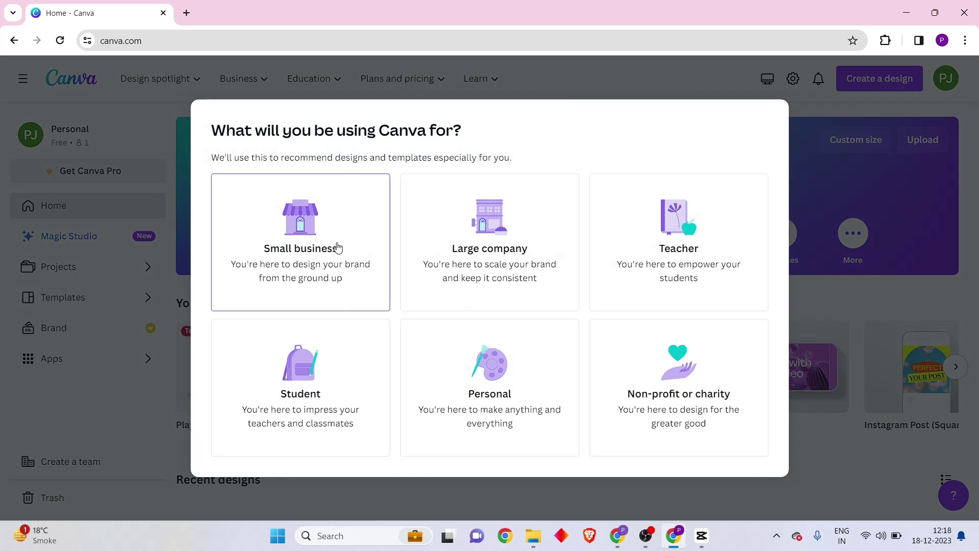
Choose Personal as the intended use of Canva and postpone the Canva Pro upgrade.
{"action": "left_click", "coordinate": [489, 387]}
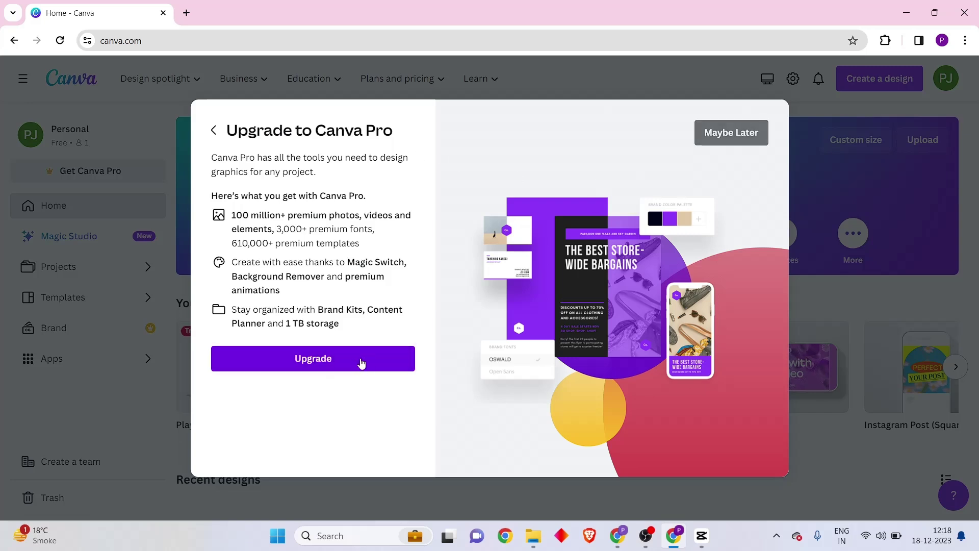
{"action": "left_click", "coordinate": [731, 133]}
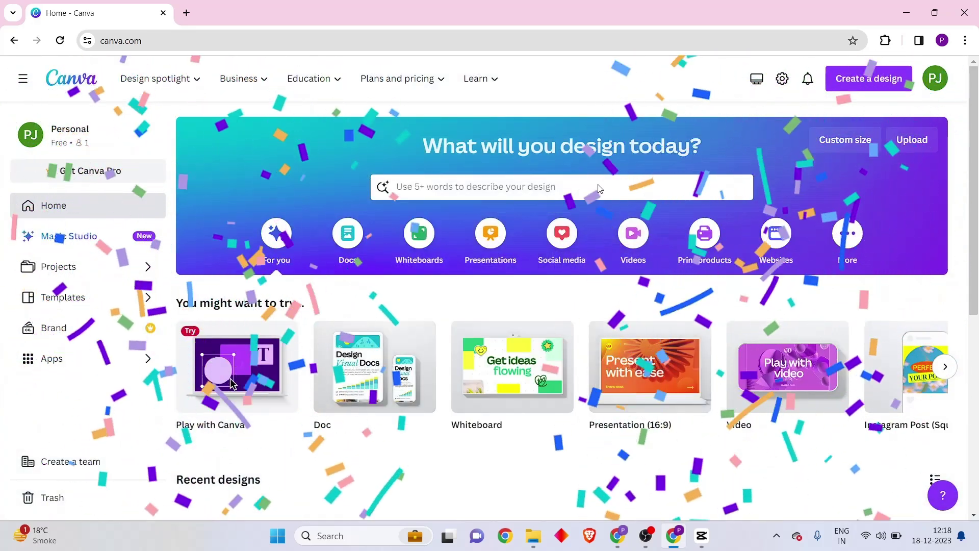
{"action": "scroll", "coordinate": [739, 321], "scroll_direction": "down", "scroll_amount": 4}
{"action": "scroll", "coordinate": [705, 335], "scroll_direction": "up", "scroll_amount": 4}
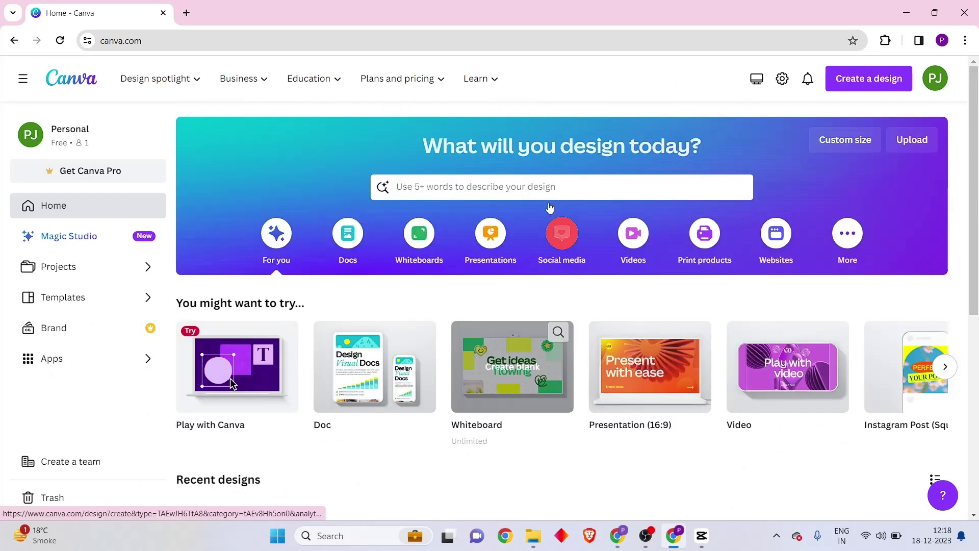
{"action": "scroll", "coordinate": [454, 331], "scroll_direction": "down", "scroll_amount": 2}
{"action": "scroll", "coordinate": [449, 412], "scroll_direction": "up", "scroll_amount": 2}
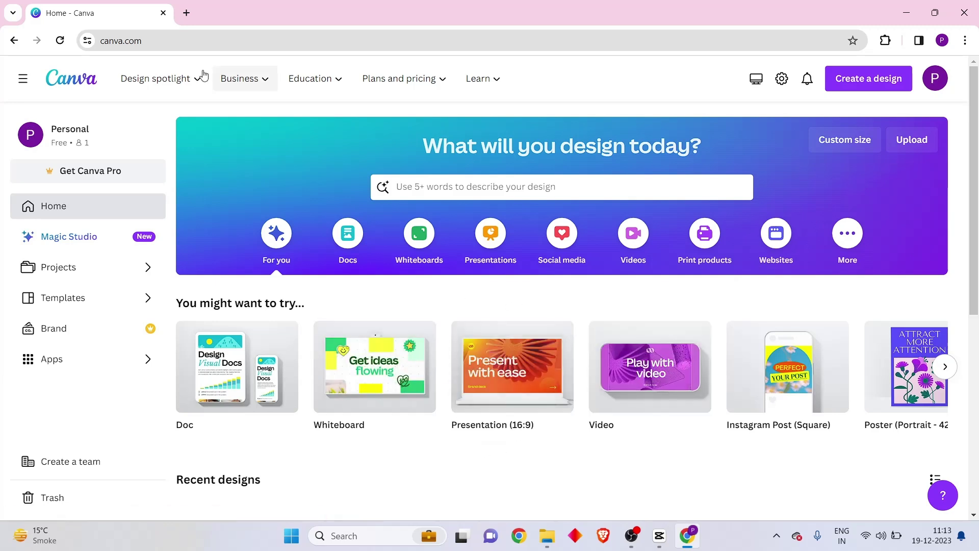
{"action": "mouse_move", "coordinate": [207, 77]}
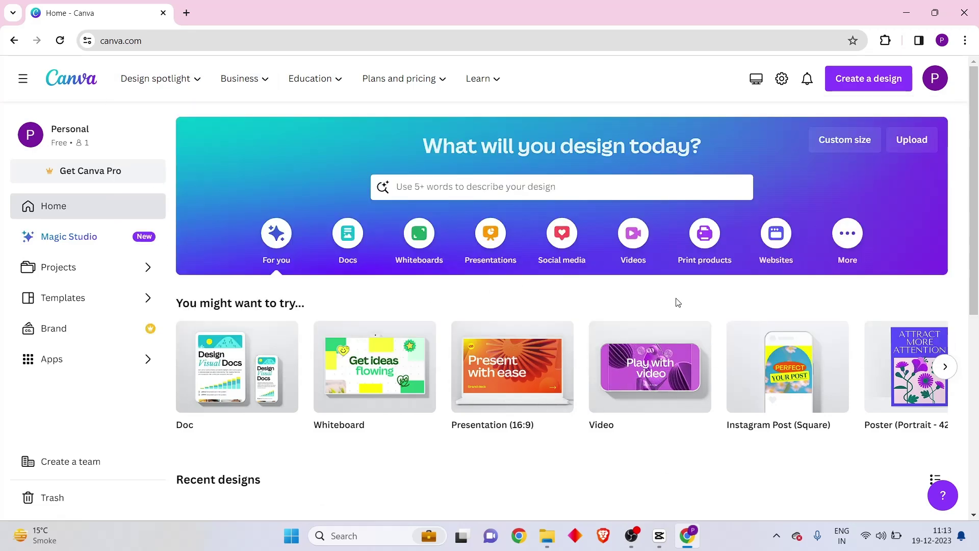
Create a Presentation (16:9) design and apply the cover page of the Creative and Minimal Portfolio Presentation template.
{"action": "left_click", "coordinate": [507, 380]}
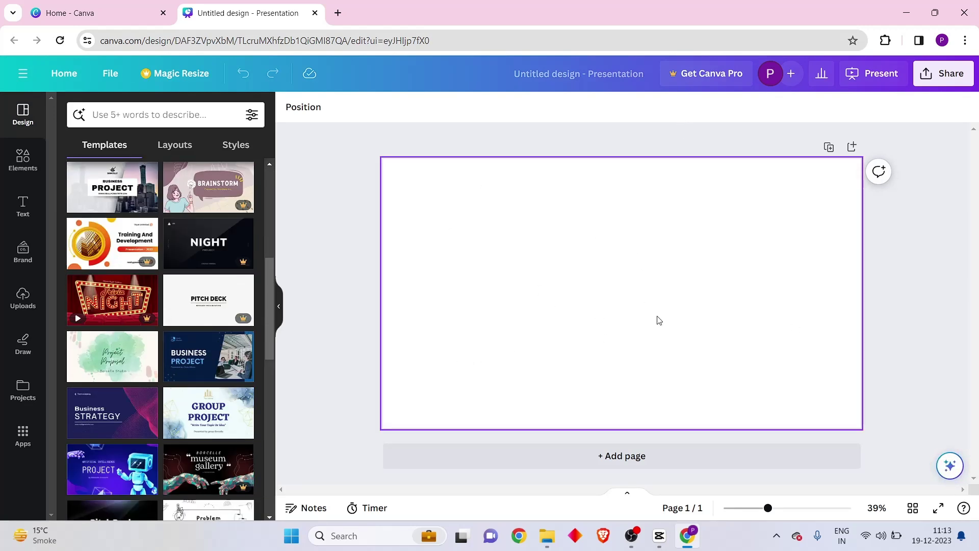
{"action": "scroll", "coordinate": [204, 377], "scroll_direction": "down", "scroll_amount": 5}
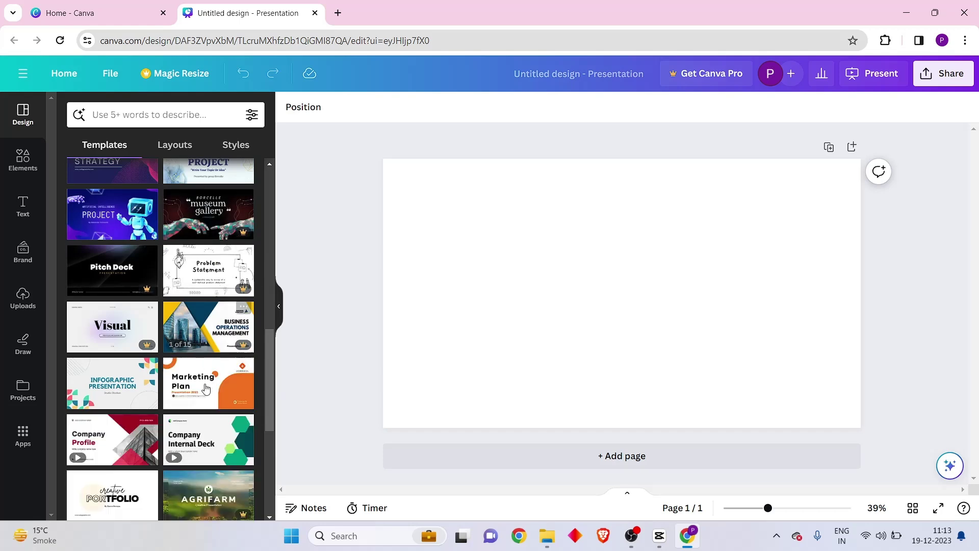
{"action": "scroll", "coordinate": [204, 377], "scroll_direction": "down", "scroll_amount": 4}
{"action": "left_click", "coordinate": [100, 307]}
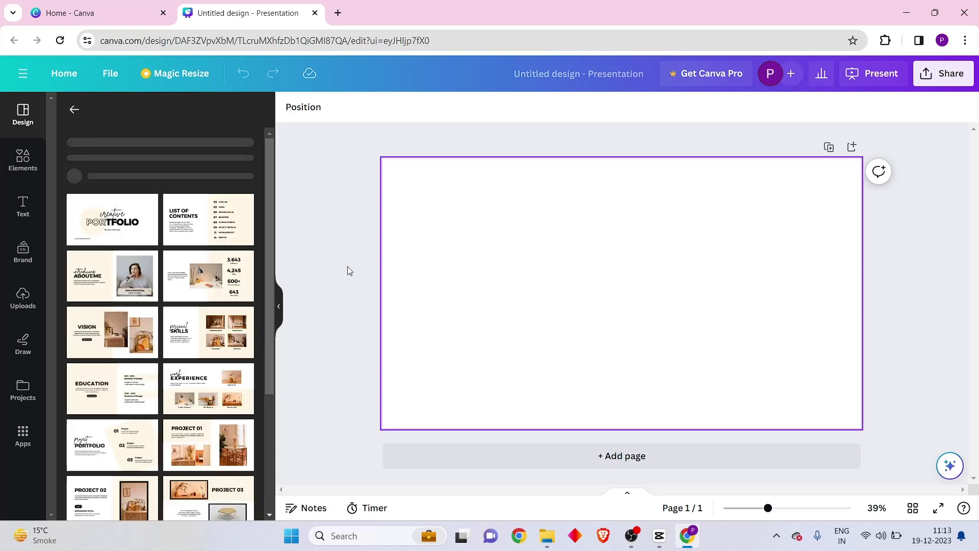
{"action": "left_click", "coordinate": [136, 308]}
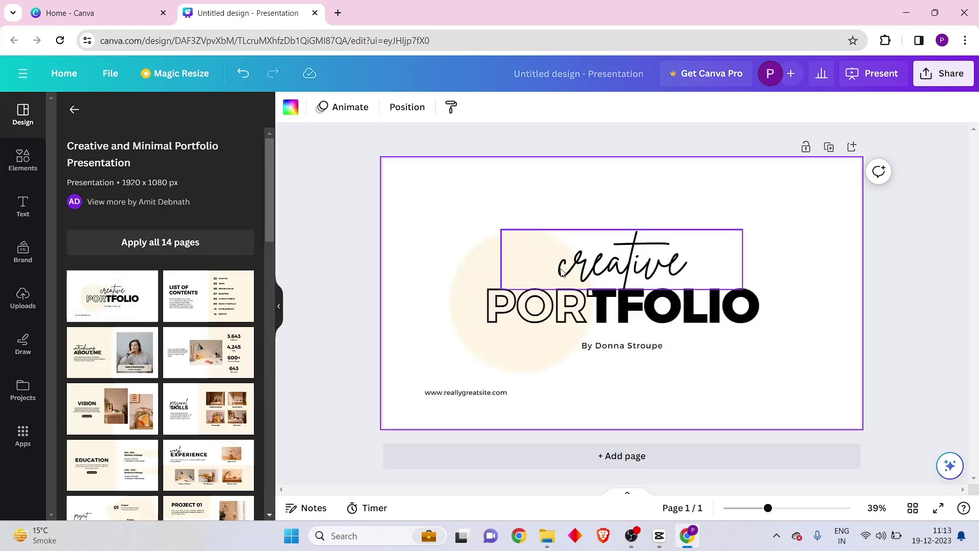
Add the graphic of the standing woman in purple sportswear and place it in the slide's upper-right corner.
{"action": "left_click", "coordinate": [35, 162]}
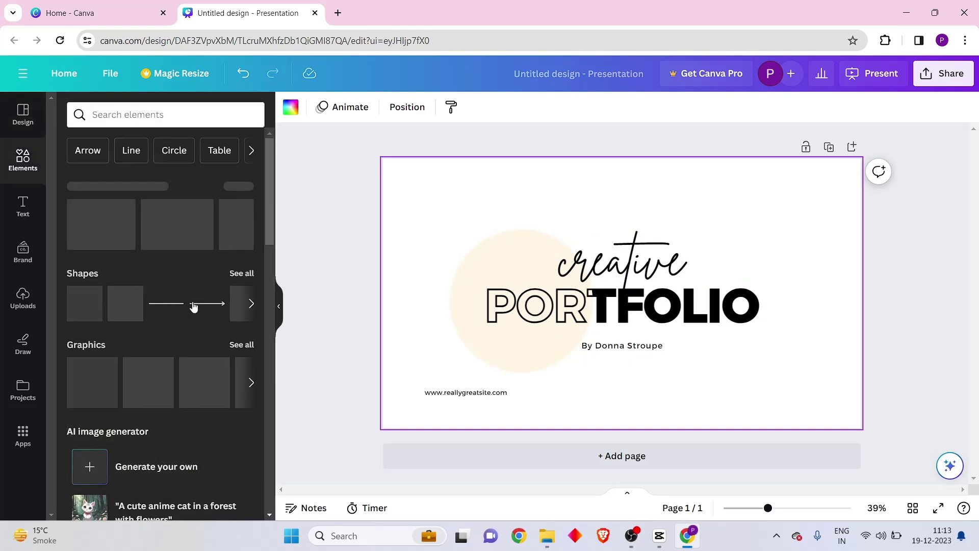
{"action": "scroll", "coordinate": [104, 355], "scroll_direction": "down", "scroll_amount": 5}
{"action": "scroll", "coordinate": [153, 327], "scroll_direction": "up", "scroll_amount": 5}
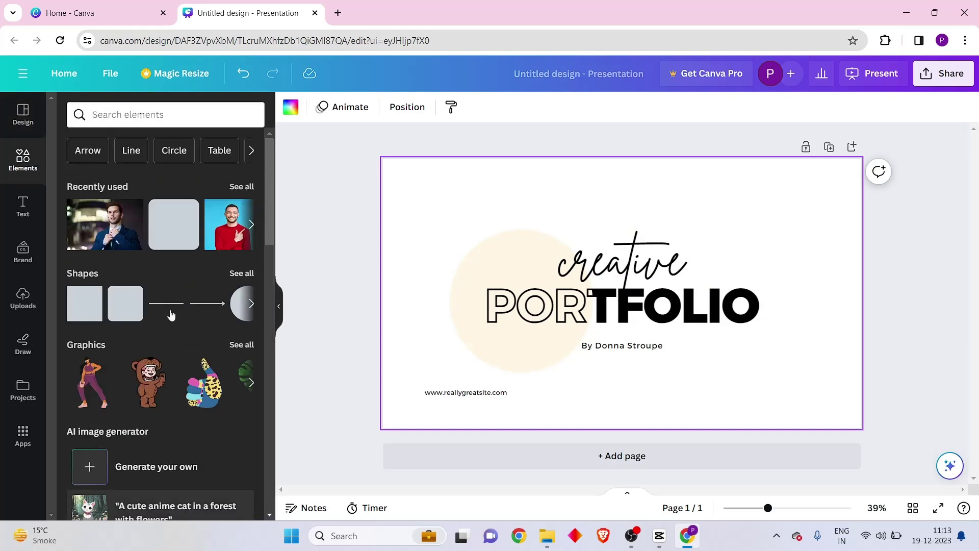
{"action": "left_click", "coordinate": [92, 384]}
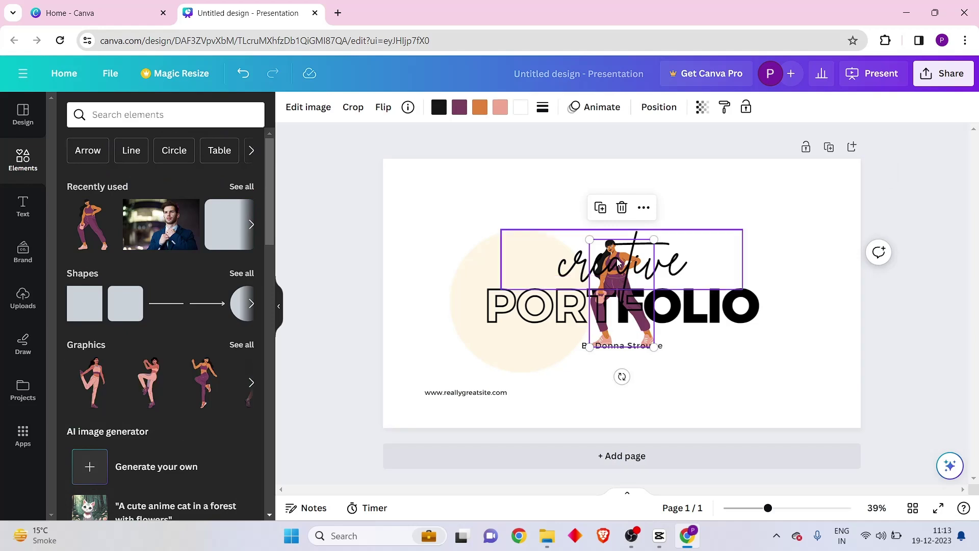
{"action": "left_click_drag", "start_coordinate": [619, 246], "coordinate": [811, 188]}
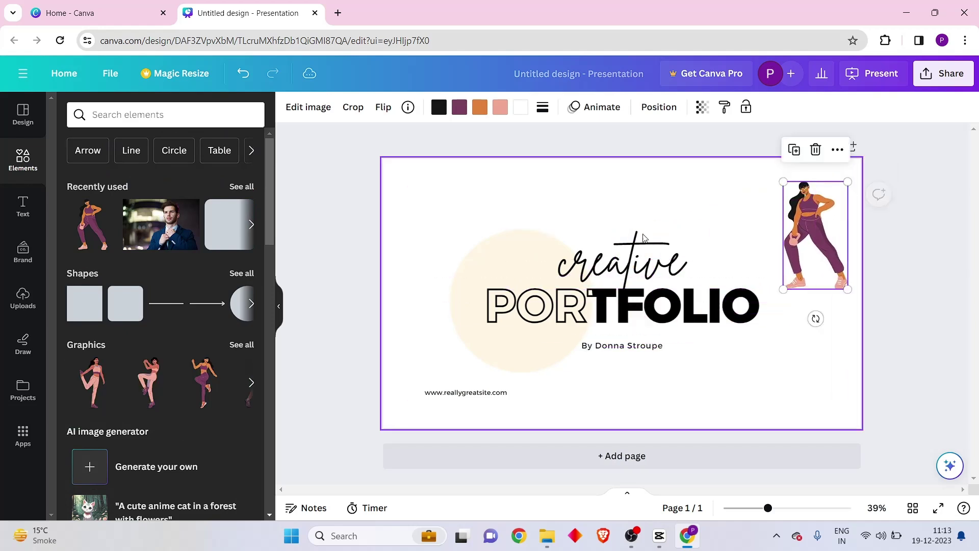
Search the elements library for "man" and browse the full set of photo results.
{"action": "left_click", "coordinate": [149, 117]}
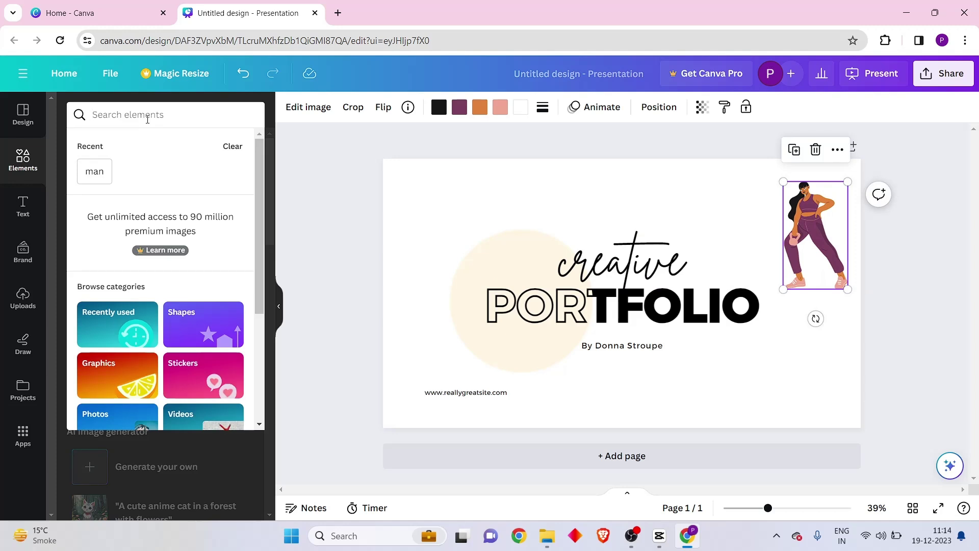
{"action": "type", "text": "man"}
{"action": "key", "text": "Return"}
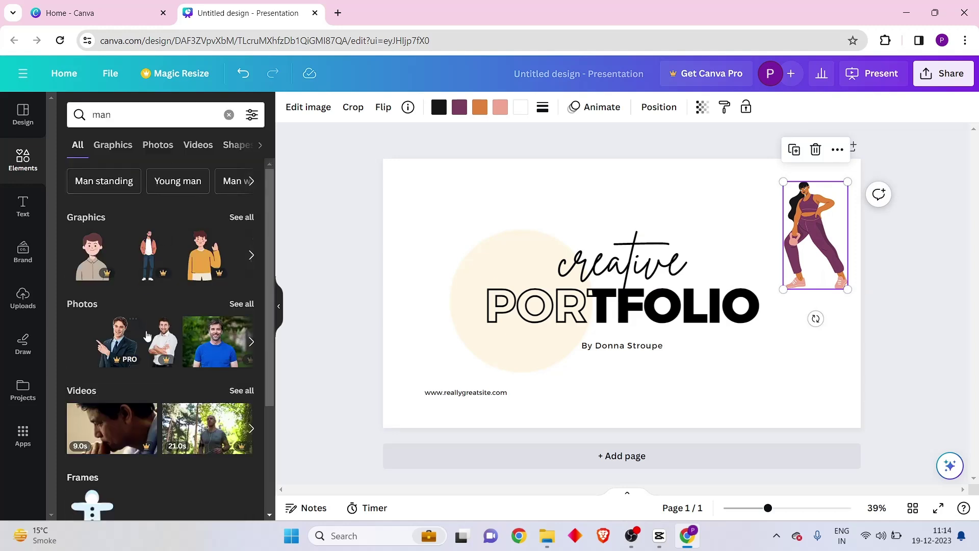
{"action": "scroll", "coordinate": [142, 316], "scroll_direction": "down", "scroll_amount": 1}
{"action": "left_click", "coordinate": [248, 247]}
{"action": "scroll", "coordinate": [153, 357], "scroll_direction": "down", "scroll_amount": 5}
{"action": "scroll", "coordinate": [145, 341], "scroll_direction": "up", "scroll_amount": 10}
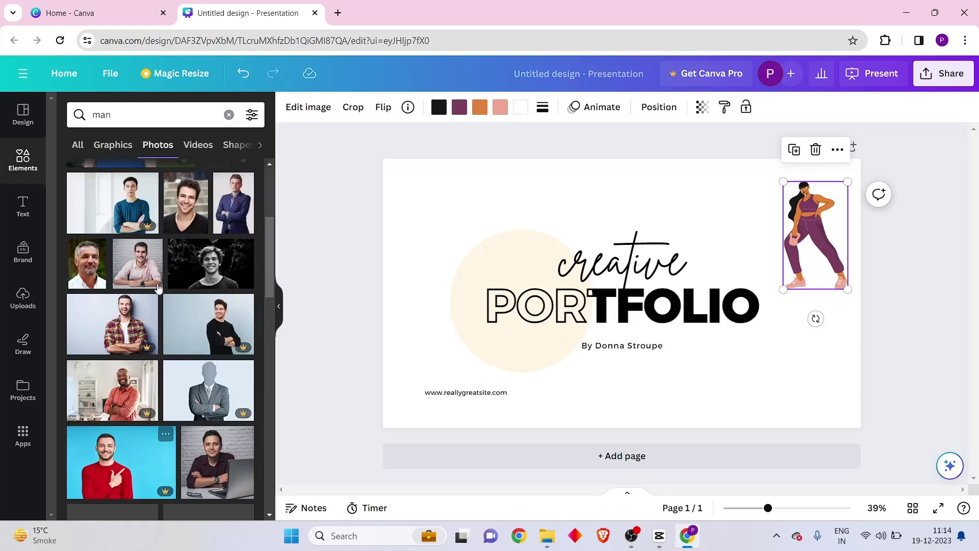
{"action": "scroll", "coordinate": [191, 317], "scroll_direction": "down", "scroll_amount": 10}
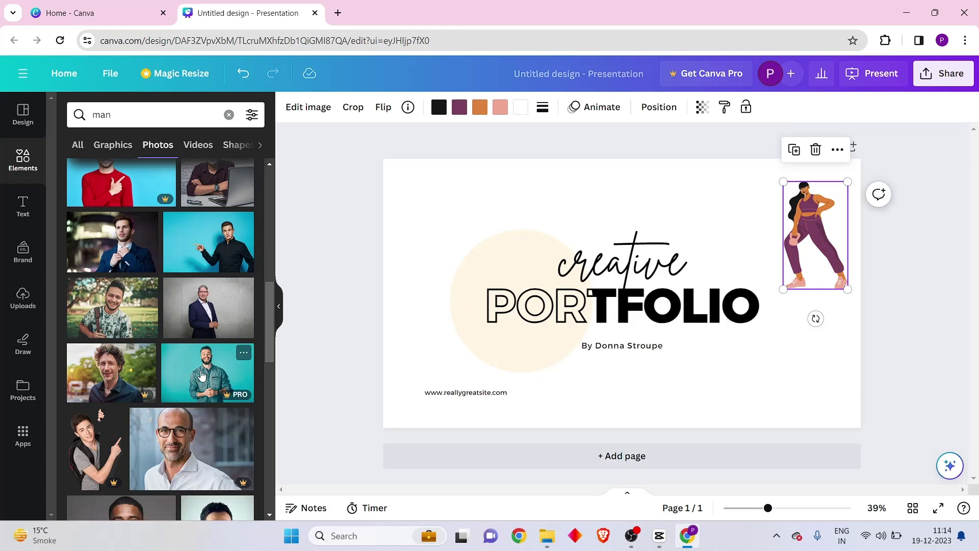
{"action": "scroll", "coordinate": [135, 354], "scroll_direction": "up", "scroll_amount": 5}
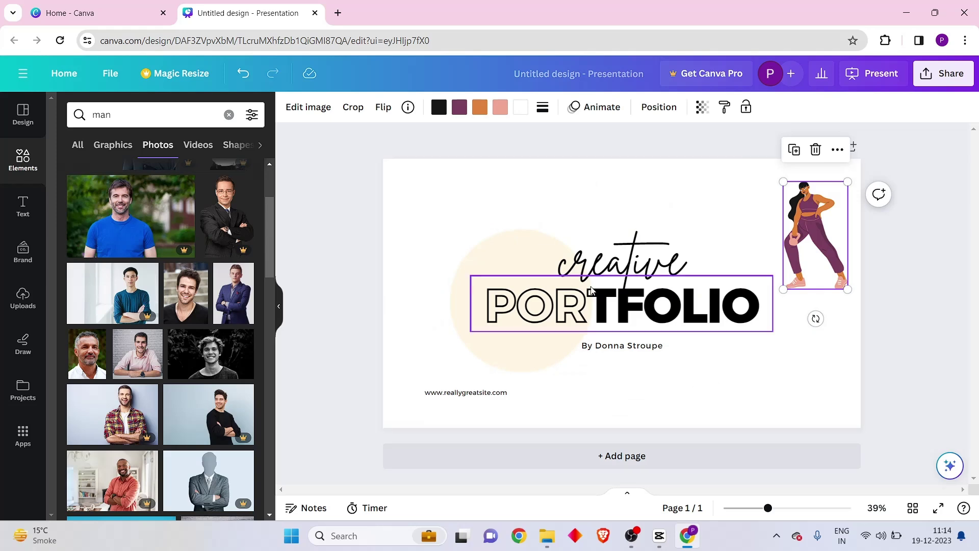
Close the presentation design and view the Projects page before returning to the home page.
{"action": "left_click", "coordinate": [315, 12]}
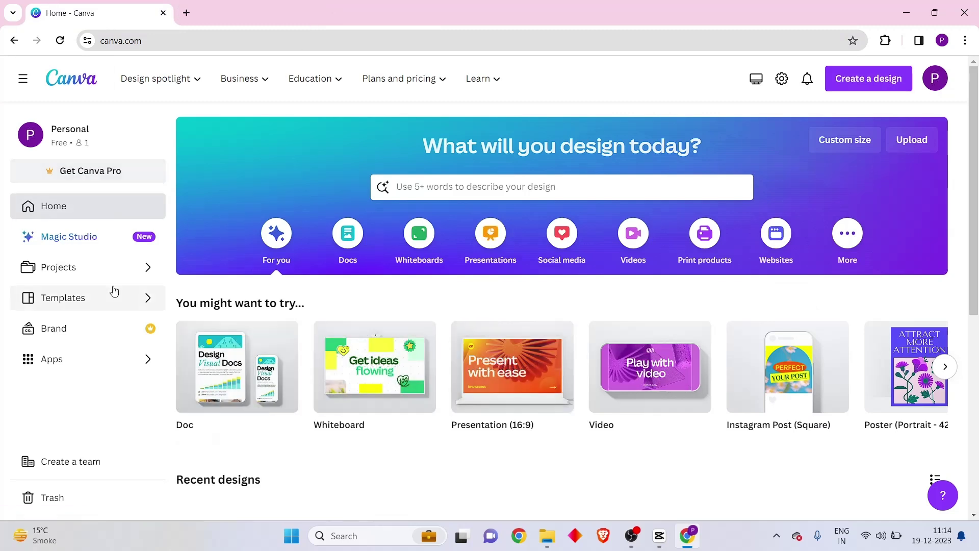
{"action": "left_click", "coordinate": [89, 274]}
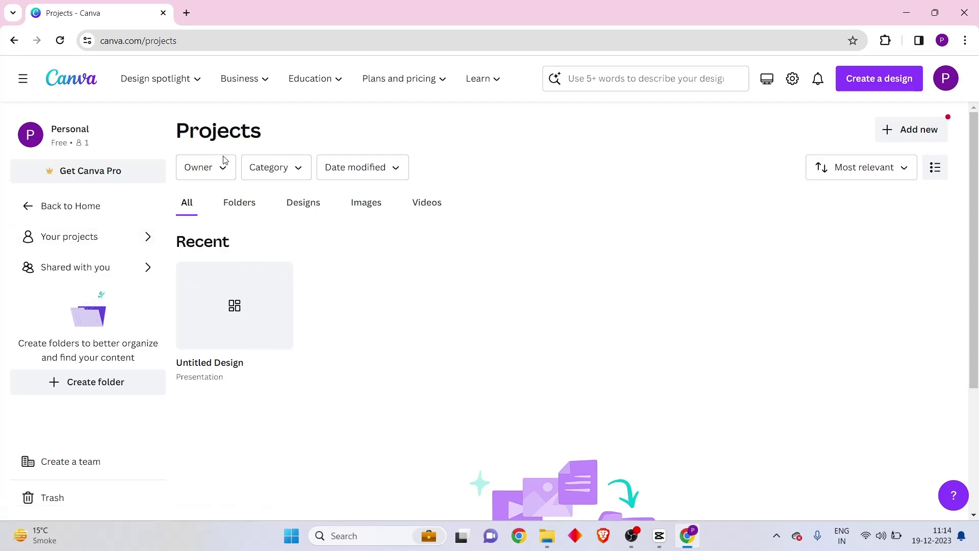
{"action": "left_click", "coordinate": [59, 207]}
Open the template library and examine its categories, including presentations, videos, Instagram posts, posters, documents, flyers and resumes.
{"action": "left_click", "coordinate": [71, 298]}
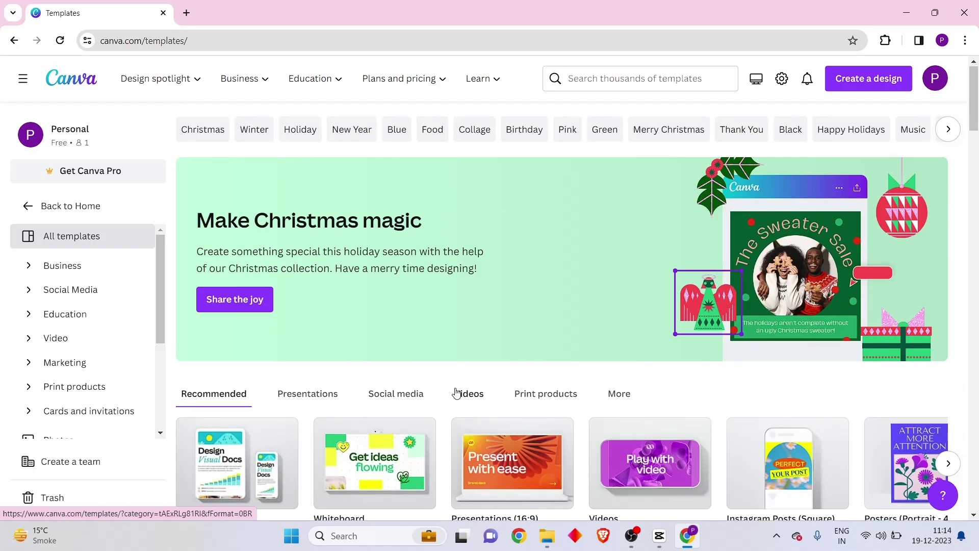
{"action": "scroll", "coordinate": [725, 334], "scroll_direction": "down", "scroll_amount": 10}
{"action": "scroll", "coordinate": [725, 334], "scroll_direction": "down", "scroll_amount": 15}
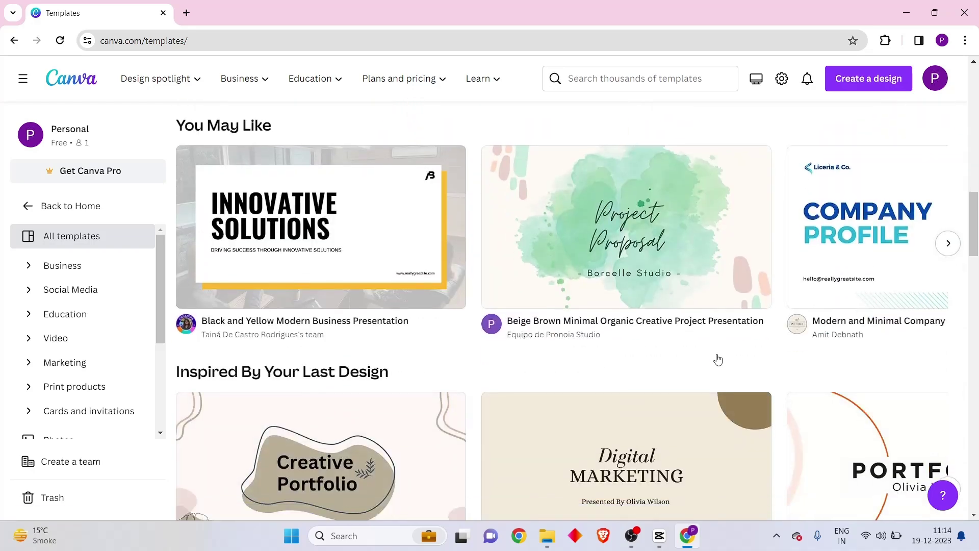
{"action": "scroll", "coordinate": [510, 372], "scroll_direction": "up", "scroll_amount": 3}
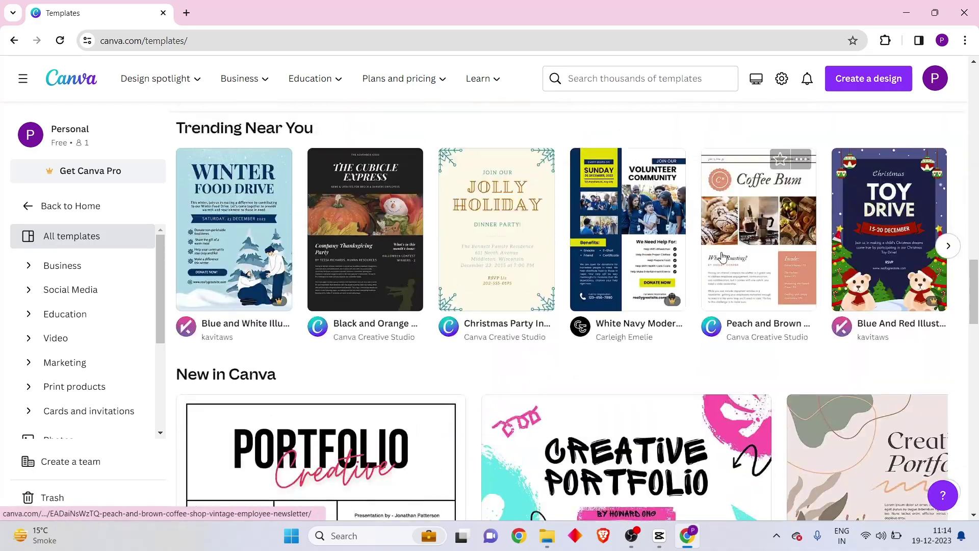
{"action": "scroll", "coordinate": [556, 382], "scroll_direction": "down", "scroll_amount": 10}
{"action": "scroll", "coordinate": [556, 385], "scroll_direction": "up", "scroll_amount": 5}
{"action": "scroll", "coordinate": [612, 390], "scroll_direction": "down", "scroll_amount": 5}
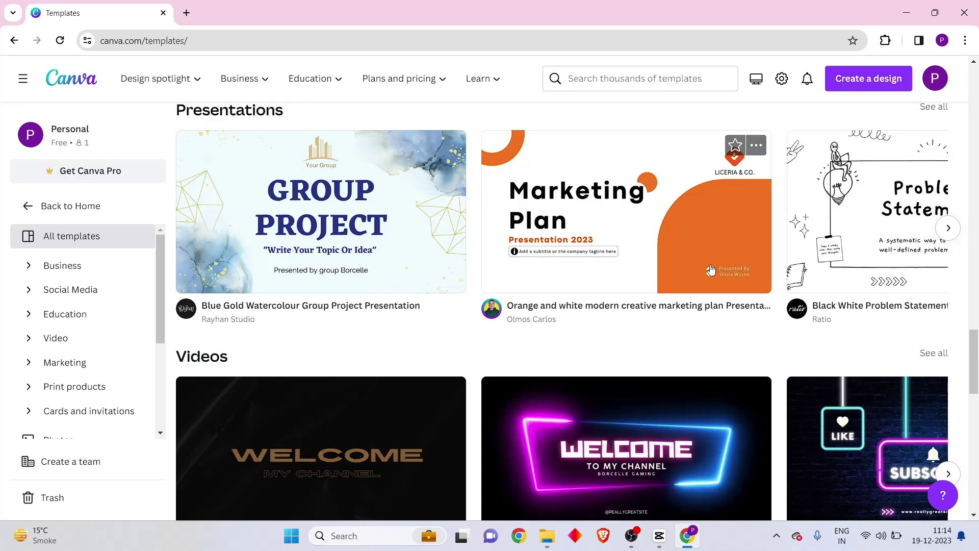
{"action": "scroll", "coordinate": [575, 253], "scroll_direction": "down", "scroll_amount": 3}
{"action": "scroll", "coordinate": [575, 253], "scroll_direction": "up", "scroll_amount": 3}
{"action": "scroll", "coordinate": [407, 333], "scroll_direction": "down", "scroll_amount": 5}
{"action": "scroll", "coordinate": [512, 203], "scroll_direction": "up", "scroll_amount": 6}
{"action": "scroll", "coordinate": [667, 406], "scroll_direction": "down", "scroll_amount": 8}
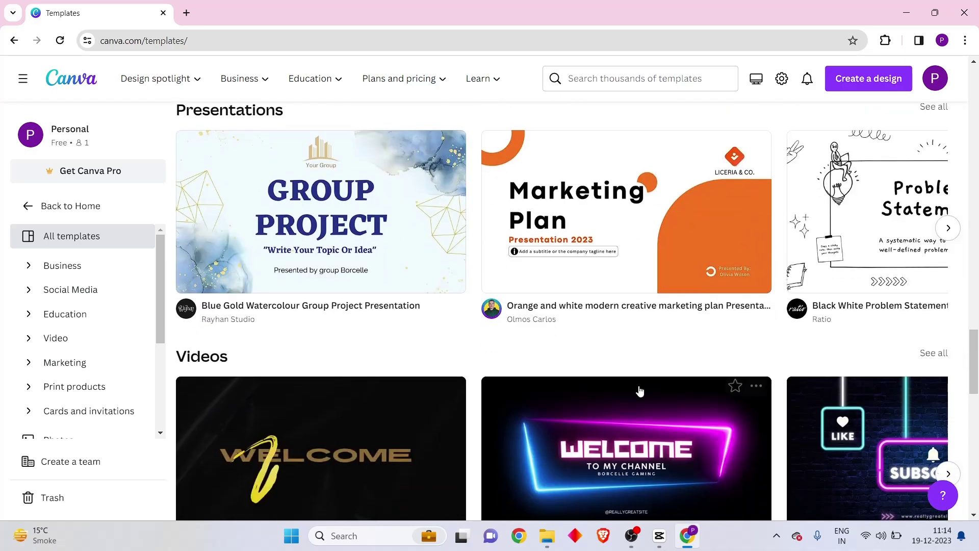
{"action": "scroll", "coordinate": [333, 312], "scroll_direction": "up", "scroll_amount": 5}
{"action": "scroll", "coordinate": [761, 271], "scroll_direction": "down", "scroll_amount": 14}
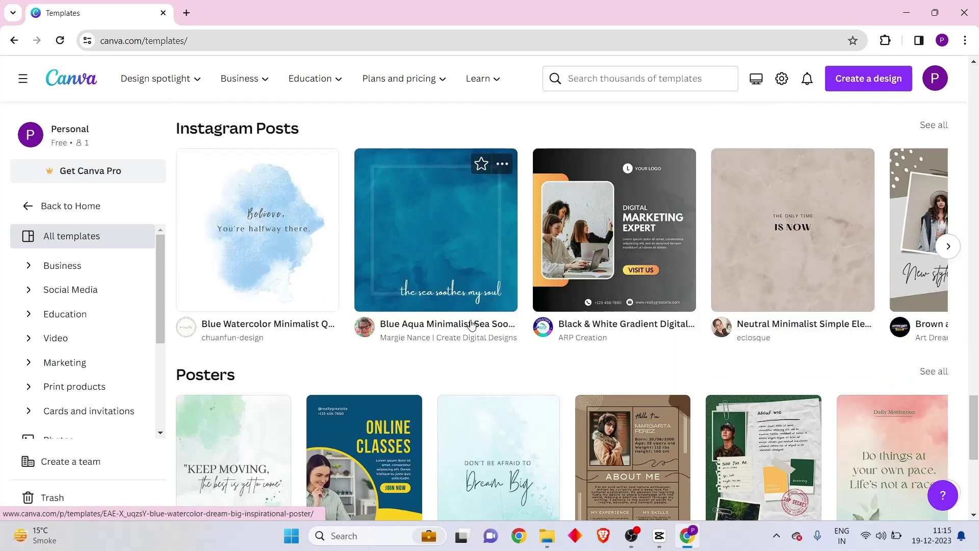
{"action": "scroll", "coordinate": [449, 347], "scroll_direction": "down", "scroll_amount": 5}
{"action": "scroll", "coordinate": [510, 365], "scroll_direction": "down", "scroll_amount": 18}
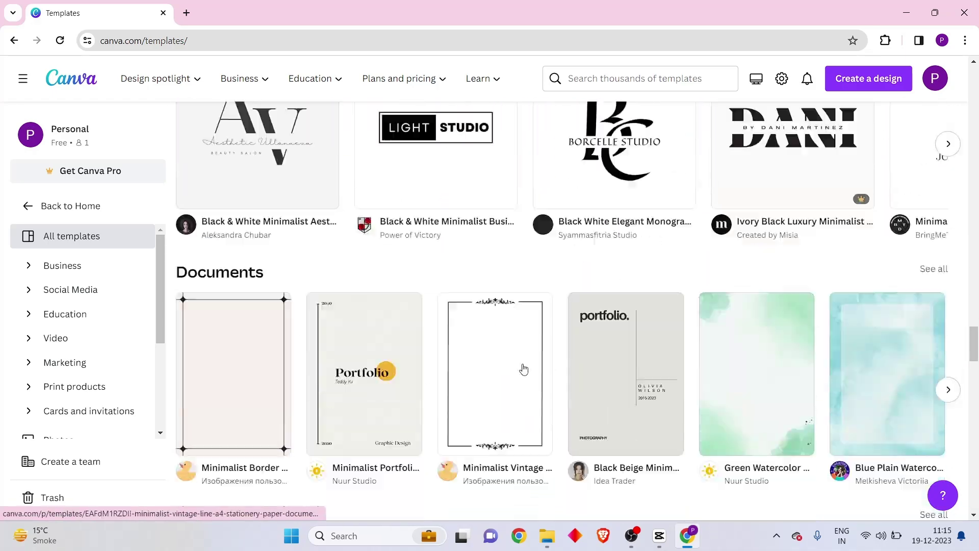
{"action": "scroll", "coordinate": [556, 376], "scroll_direction": "up", "scroll_amount": 15}
{"action": "scroll", "coordinate": [553, 378], "scroll_direction": "up", "scroll_amount": 12}
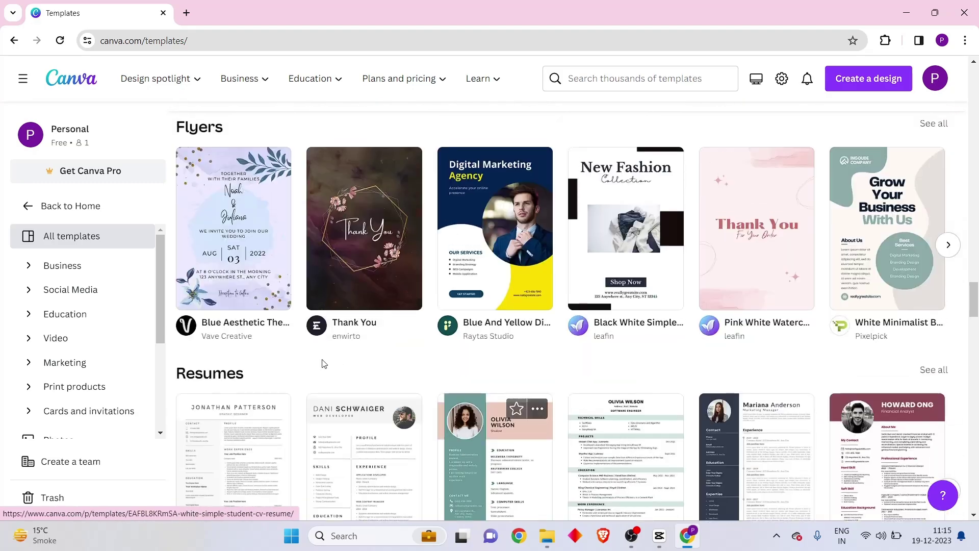
{"action": "scroll", "coordinate": [423, 334], "scroll_direction": "up", "scroll_amount": 5}
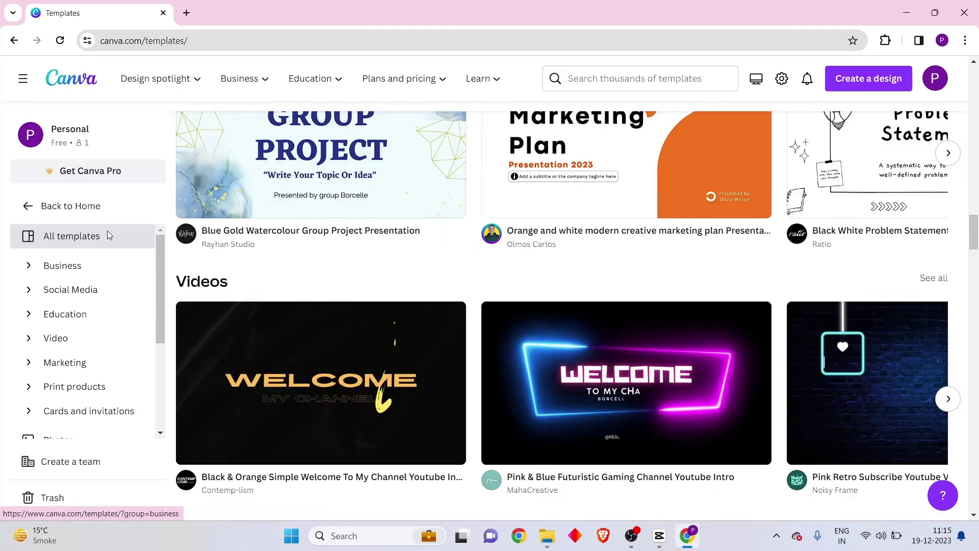
Go back from the template library to the home page and look over its design suggestions.
{"action": "left_click", "coordinate": [83, 204]}
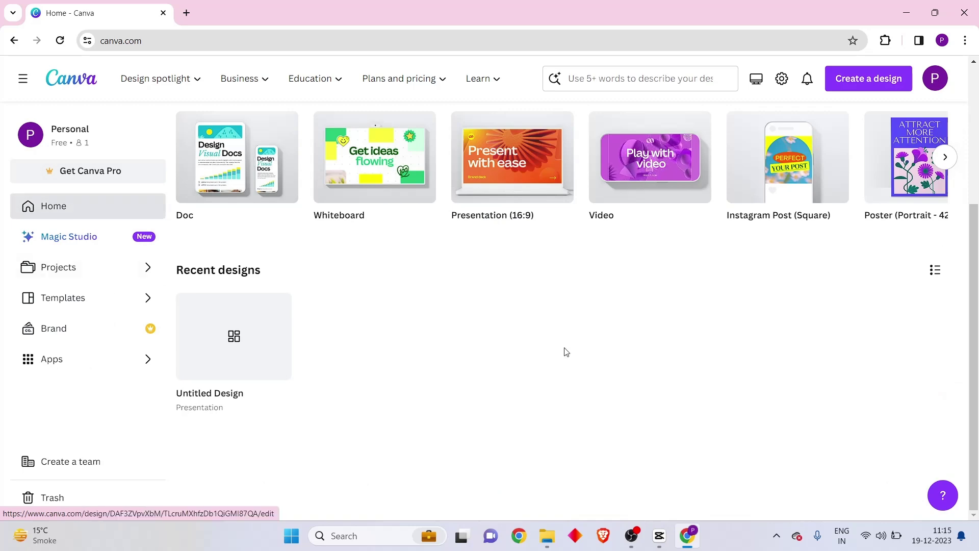
{"action": "scroll", "coordinate": [563, 350], "scroll_direction": "up", "scroll_amount": 3}
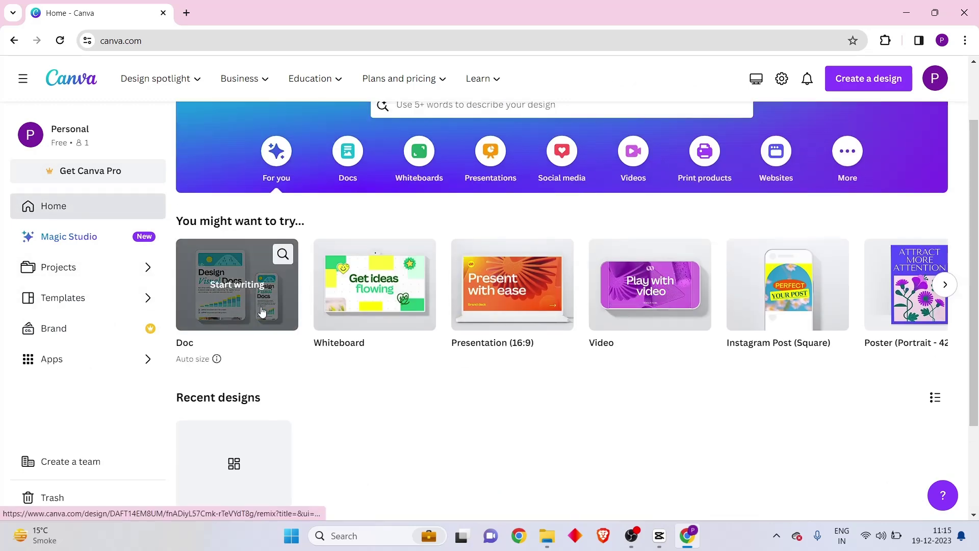
{"action": "scroll", "coordinate": [324, 404], "scroll_direction": "up", "scroll_amount": 1}
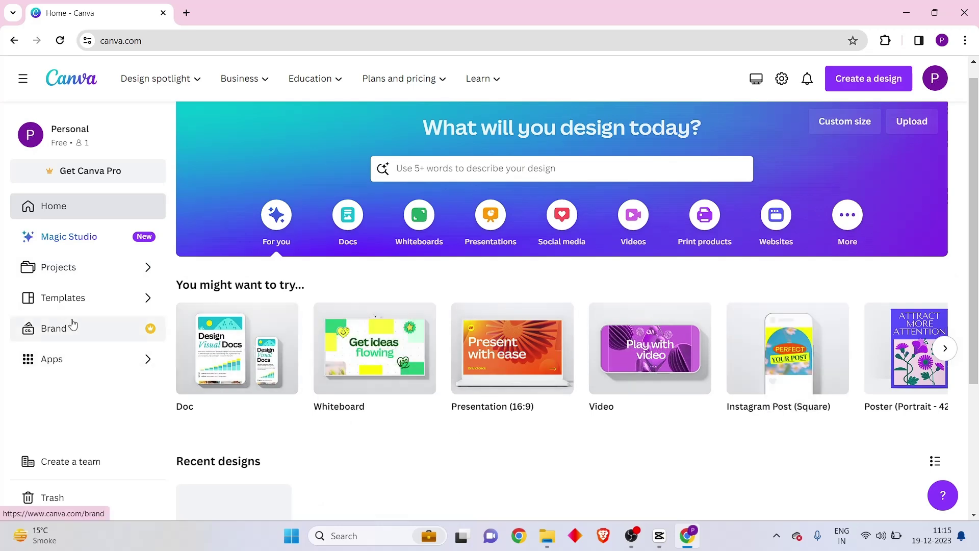
View the Brand page, then open the Apps page and look through its featured and new apps.
{"action": "left_click", "coordinate": [107, 328]}
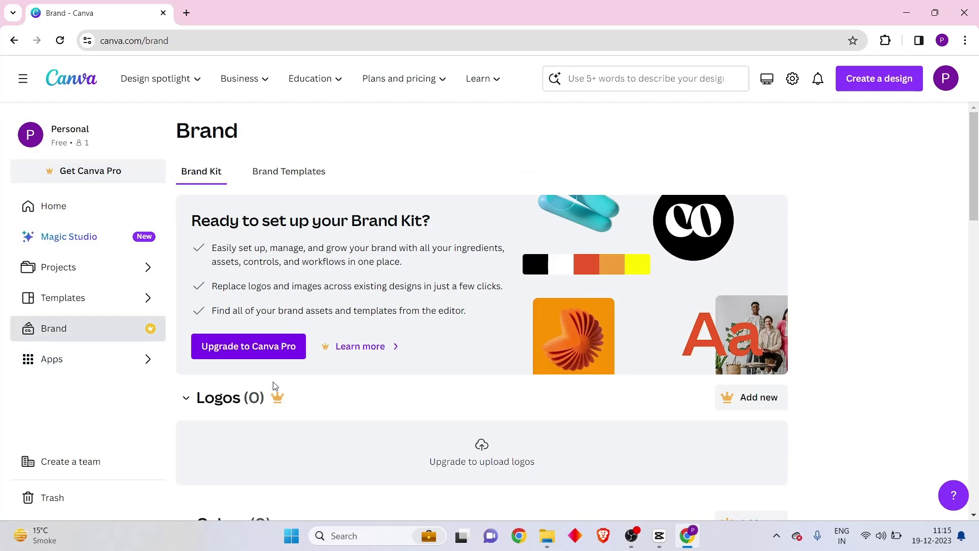
{"action": "left_click", "coordinate": [55, 363]}
{"action": "scroll", "coordinate": [195, 322], "scroll_direction": "down", "scroll_amount": 12}
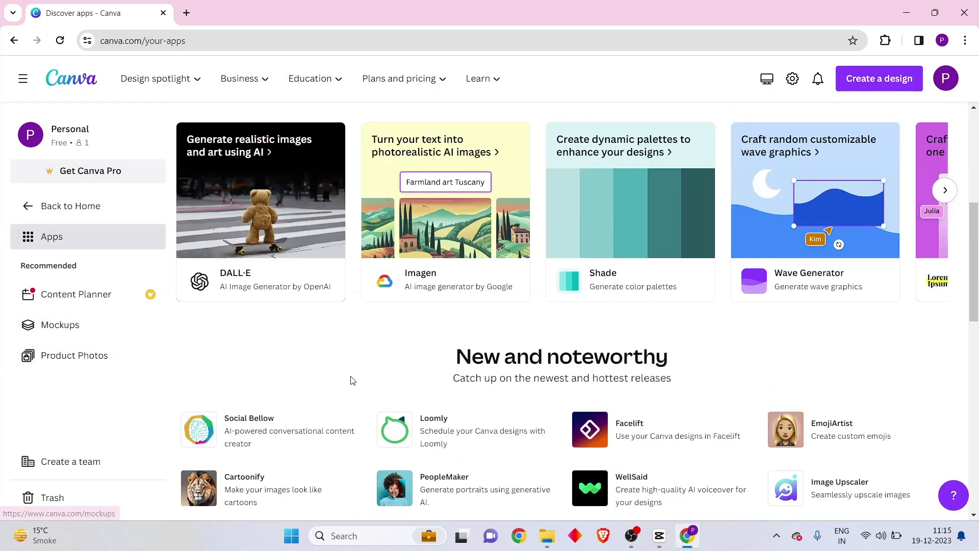
{"action": "scroll", "coordinate": [346, 194], "scroll_direction": "up", "scroll_amount": 7}
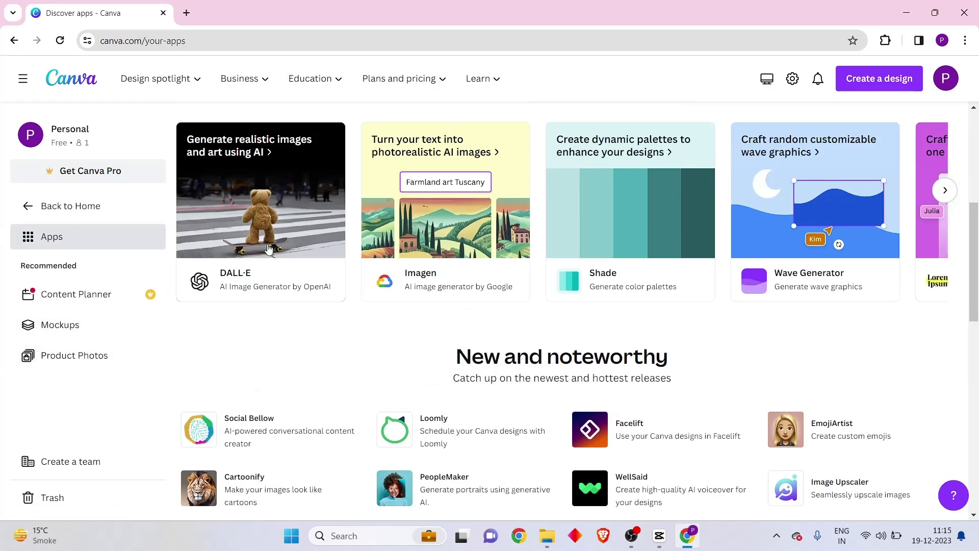
{"action": "scroll", "coordinate": [279, 356], "scroll_direction": "up", "scroll_amount": 3}
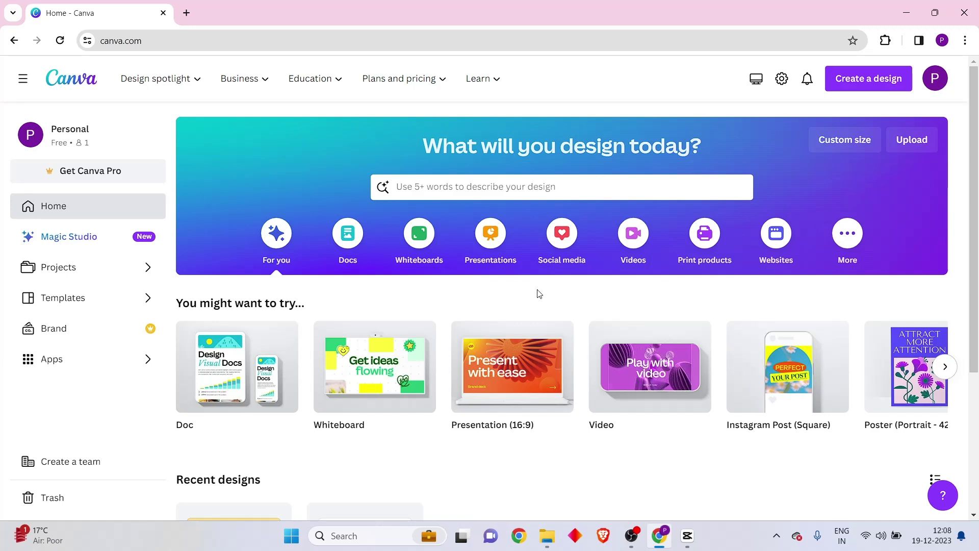
Open the template library, search it for "websites" and go to the Websites template category.
{"action": "left_click", "coordinate": [45, 299]}
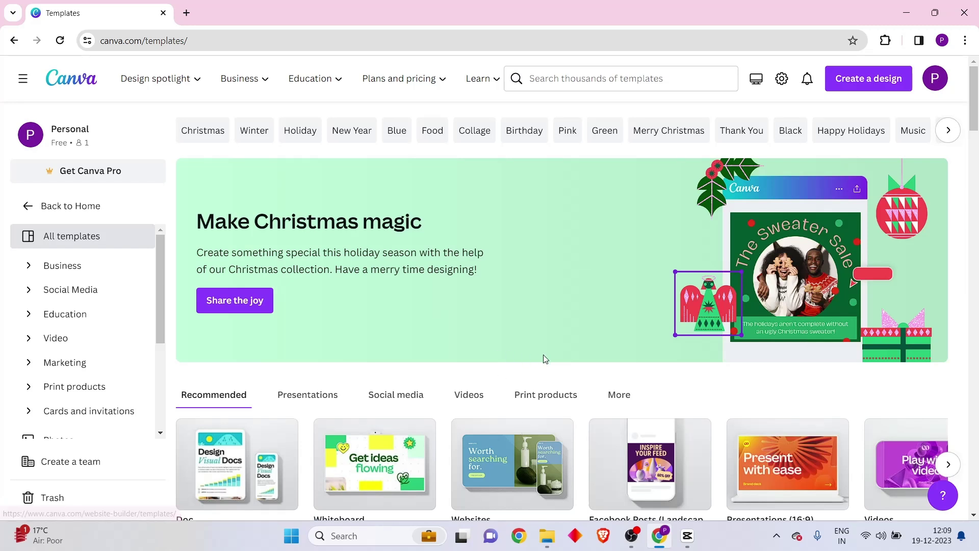
{"action": "left_click", "coordinate": [552, 80]}
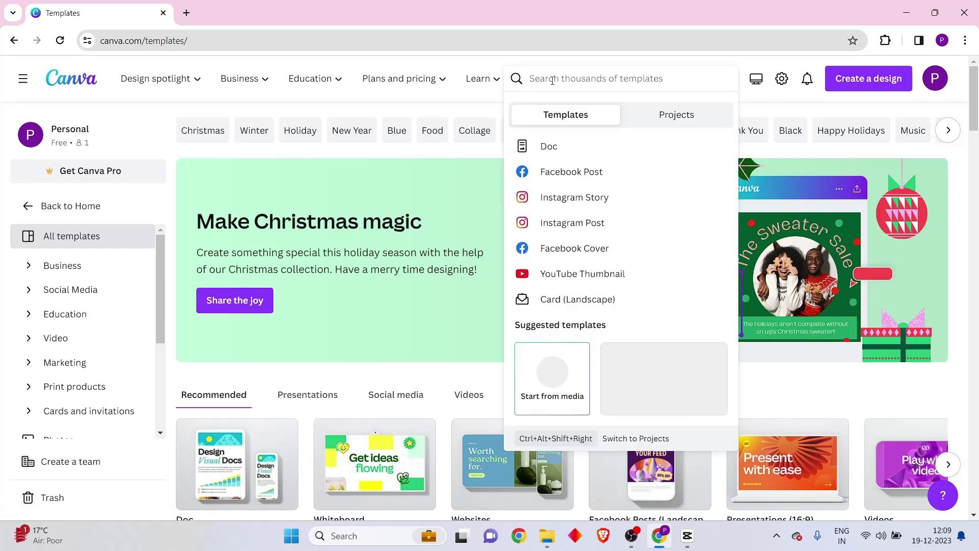
{"action": "type", "text": "websit"}
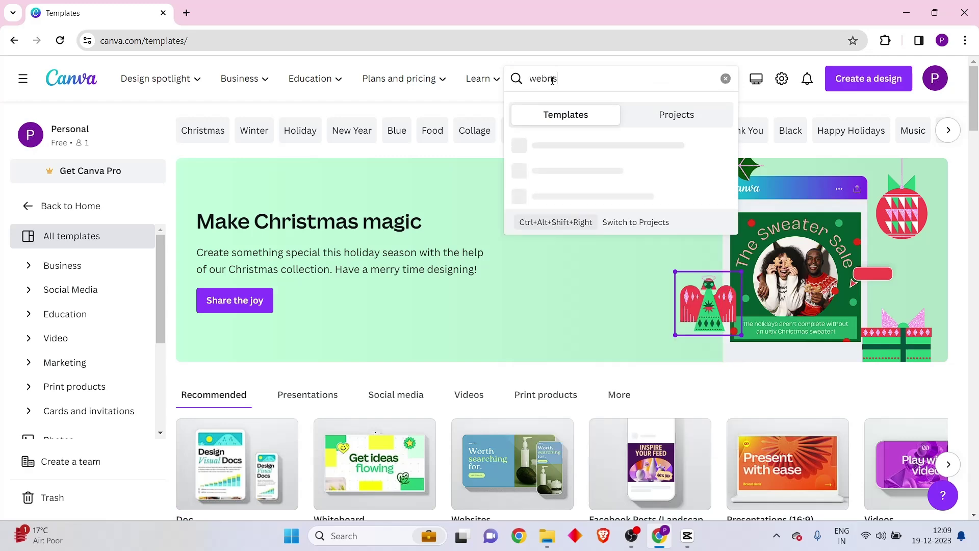
{"action": "type", "text": "es"}
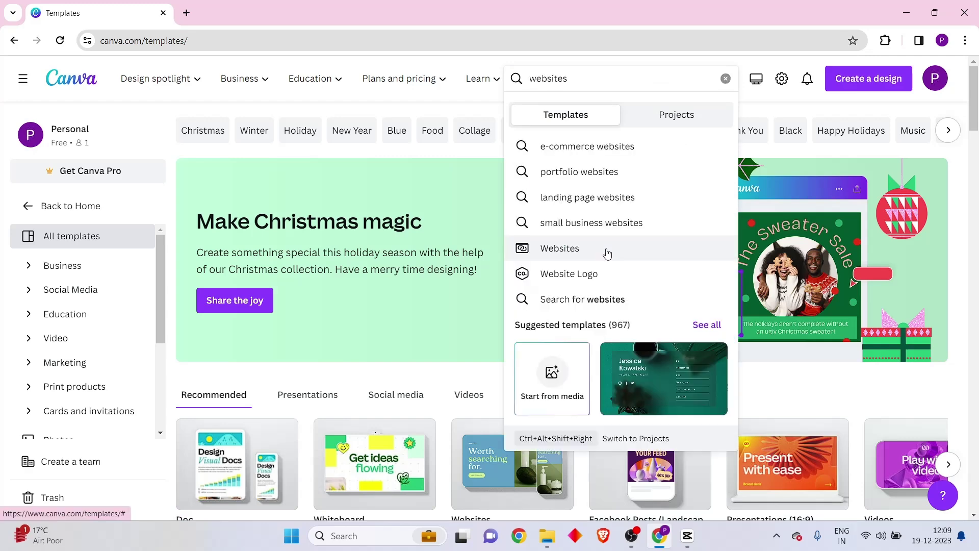
{"action": "left_click", "coordinate": [555, 249]}
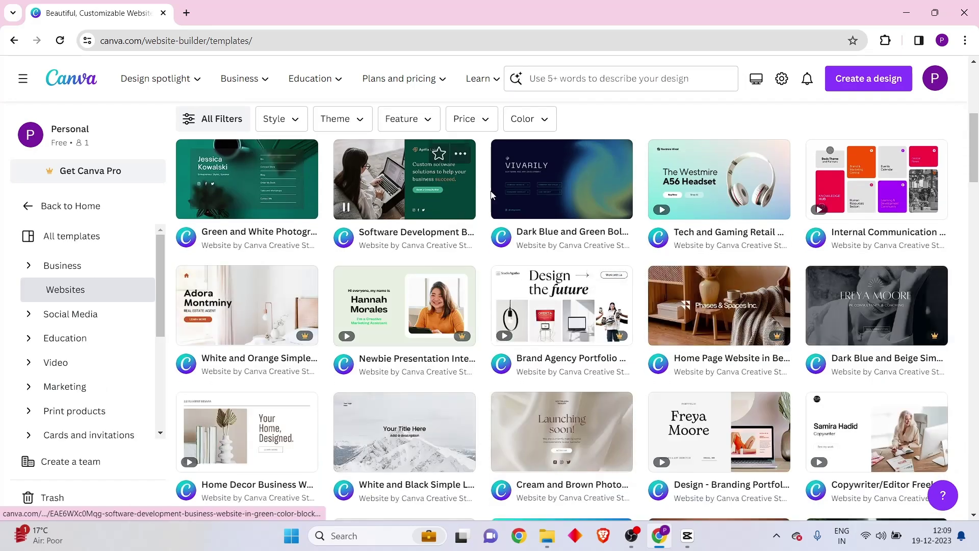
Browse the website template collection, examining the range of business, portfolio, catalog and resume designs.
{"action": "scroll", "coordinate": [636, 249], "scroll_direction": "down", "scroll_amount": 8}
{"action": "scroll", "coordinate": [422, 273], "scroll_direction": "up", "scroll_amount": 10}
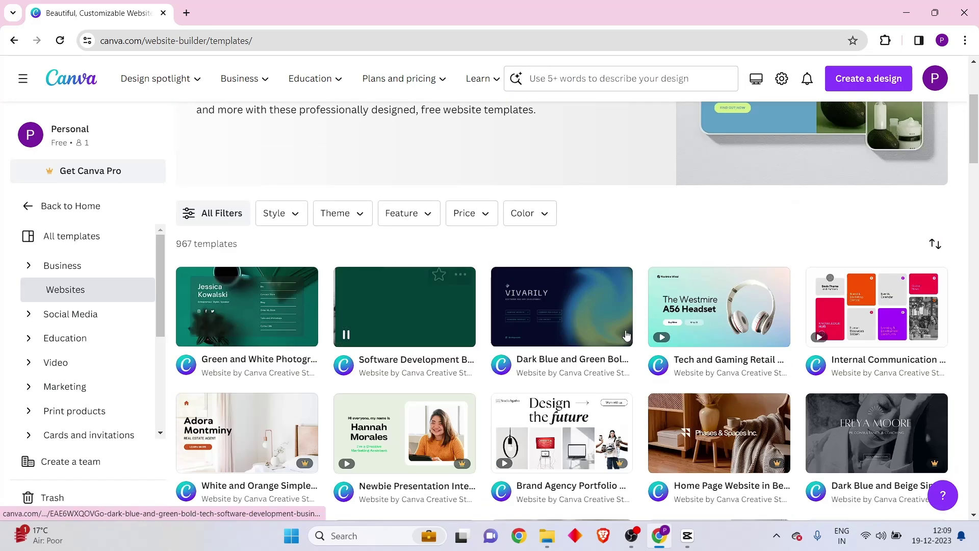
{"action": "scroll", "coordinate": [488, 306], "scroll_direction": "down", "scroll_amount": 8}
{"action": "scroll", "coordinate": [494, 238], "scroll_direction": "up", "scroll_amount": 10}
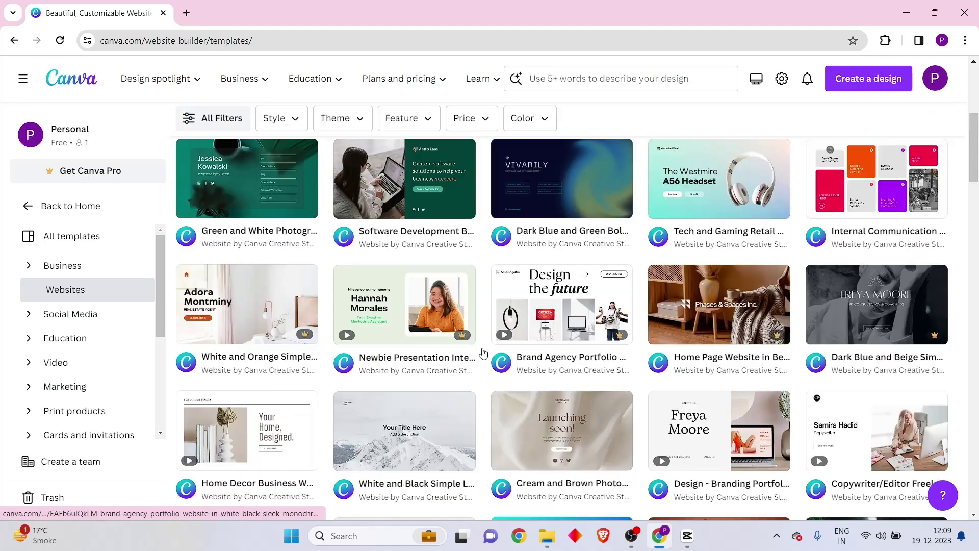
{"action": "scroll", "coordinate": [493, 238], "scroll_direction": "down", "scroll_amount": 15}
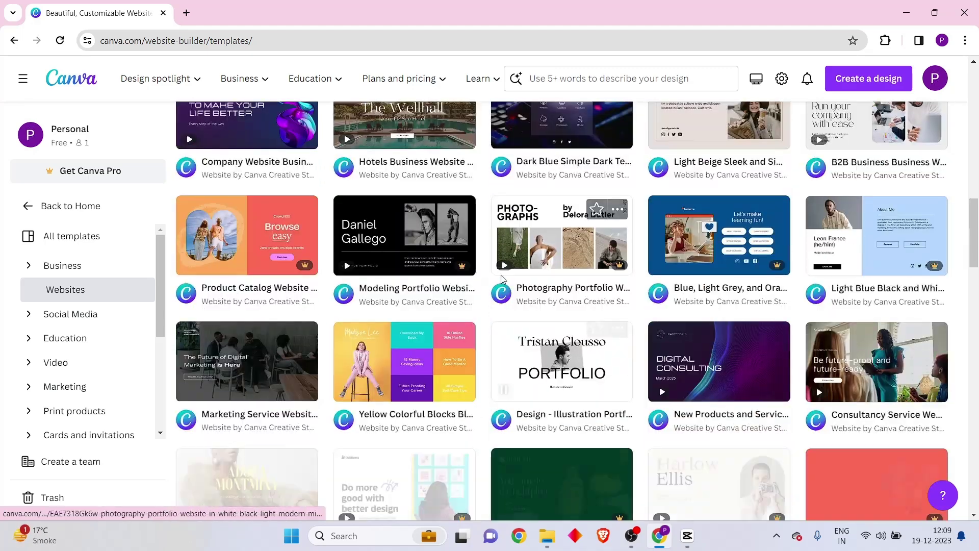
{"action": "scroll", "coordinate": [539, 334], "scroll_direction": "down", "scroll_amount": 10}
{"action": "scroll", "coordinate": [386, 277], "scroll_direction": "down", "scroll_amount": 6}
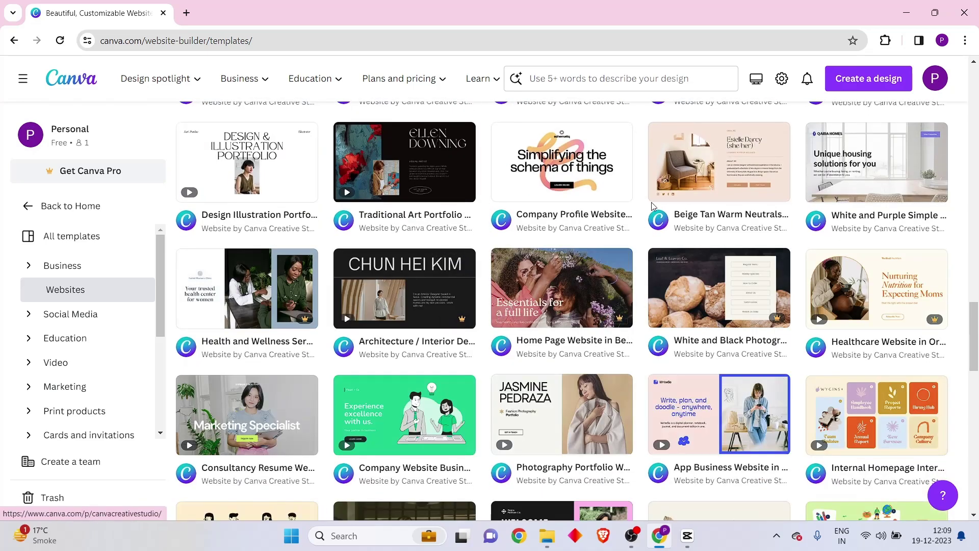
{"action": "scroll", "coordinate": [504, 238], "scroll_direction": "up", "scroll_amount": 6}
{"action": "scroll", "coordinate": [504, 238], "scroll_direction": "down", "scroll_amount": 5}
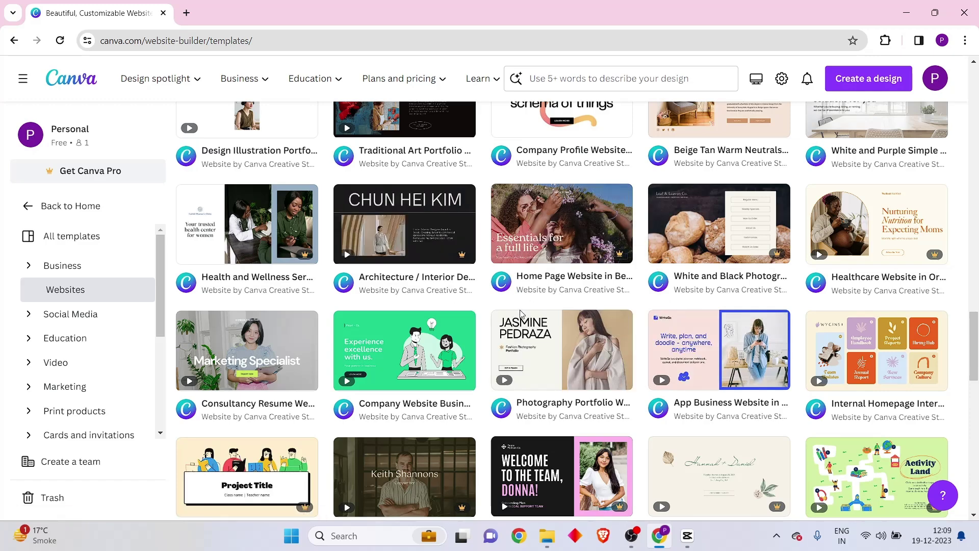
{"action": "scroll", "coordinate": [484, 255], "scroll_direction": "down", "scroll_amount": 6}
{"action": "scroll", "coordinate": [538, 241], "scroll_direction": "up", "scroll_amount": 10}
{"action": "scroll", "coordinate": [538, 241], "scroll_direction": "up", "scroll_amount": 5}
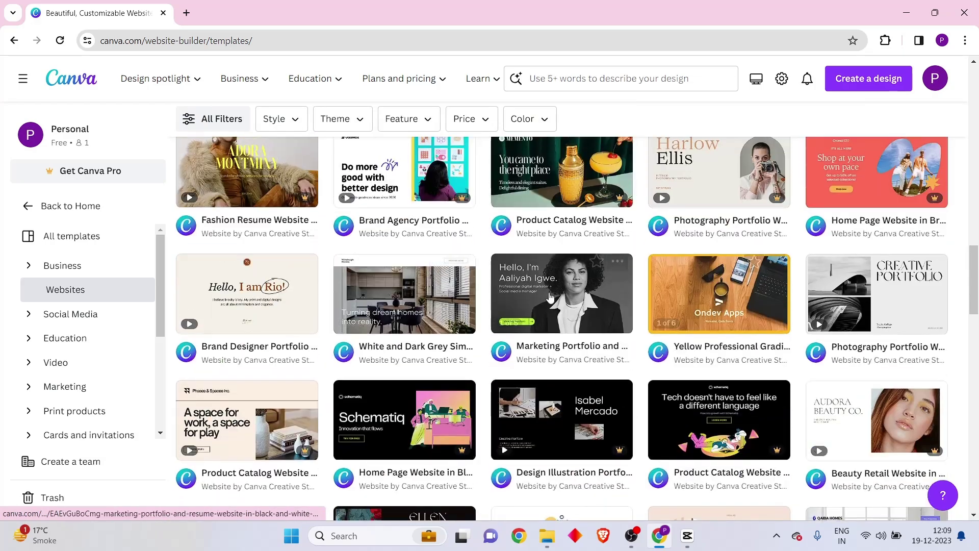
{"action": "scroll", "coordinate": [720, 382], "scroll_direction": "up", "scroll_amount": 5}
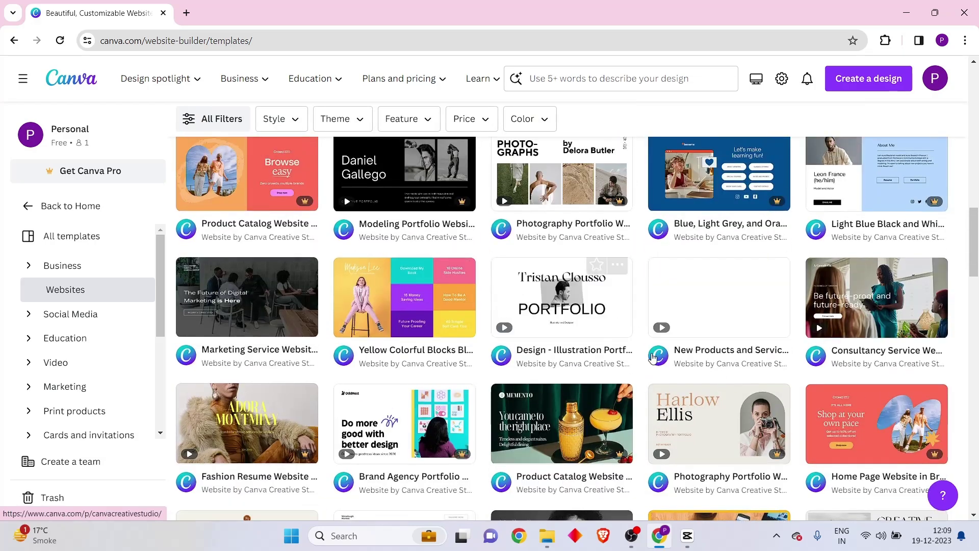
{"action": "scroll", "coordinate": [713, 357], "scroll_direction": "up", "scroll_amount": 6}
{"action": "scroll", "coordinate": [701, 318], "scroll_direction": "down", "scroll_amount": 4}
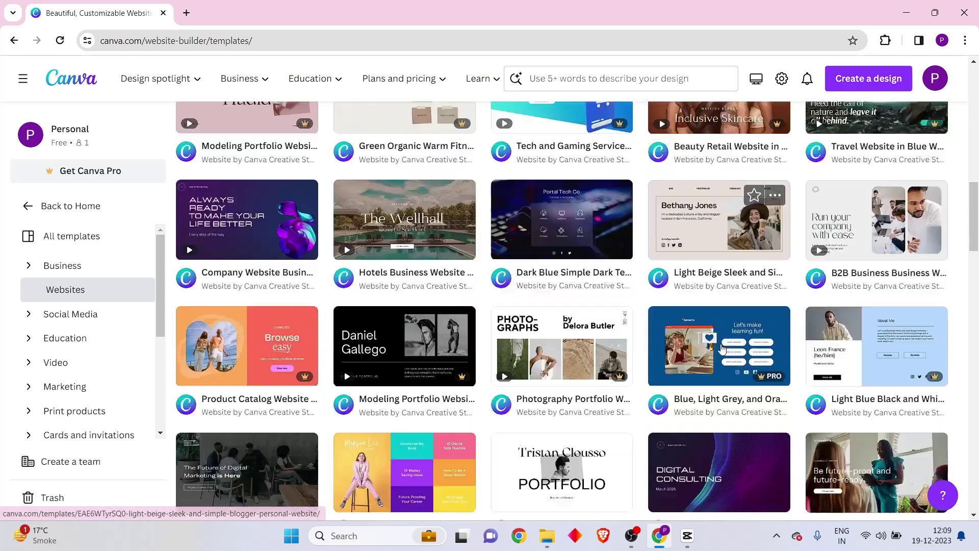
{"action": "scroll", "coordinate": [726, 342], "scroll_direction": "up", "scroll_amount": 10}
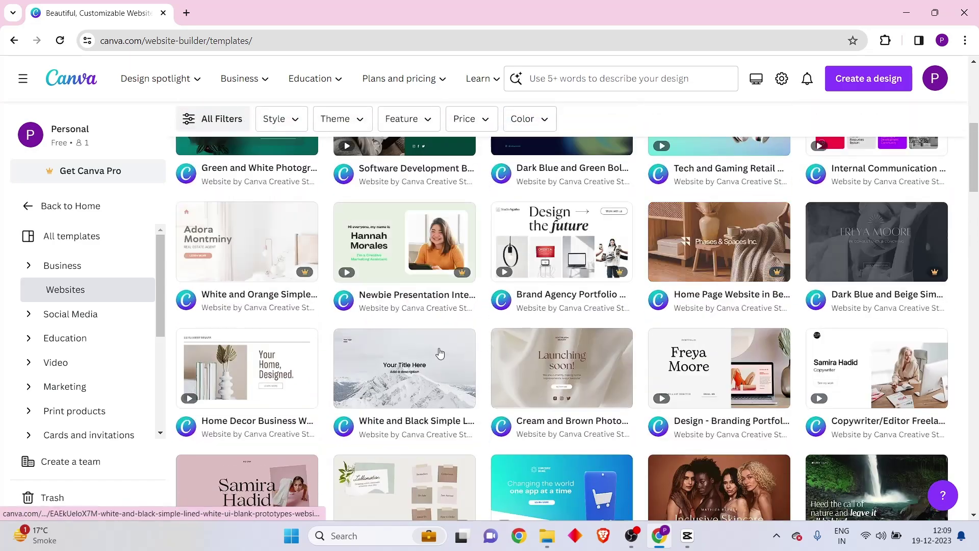
{"action": "scroll", "coordinate": [714, 313], "scroll_direction": "up", "scroll_amount": 5}
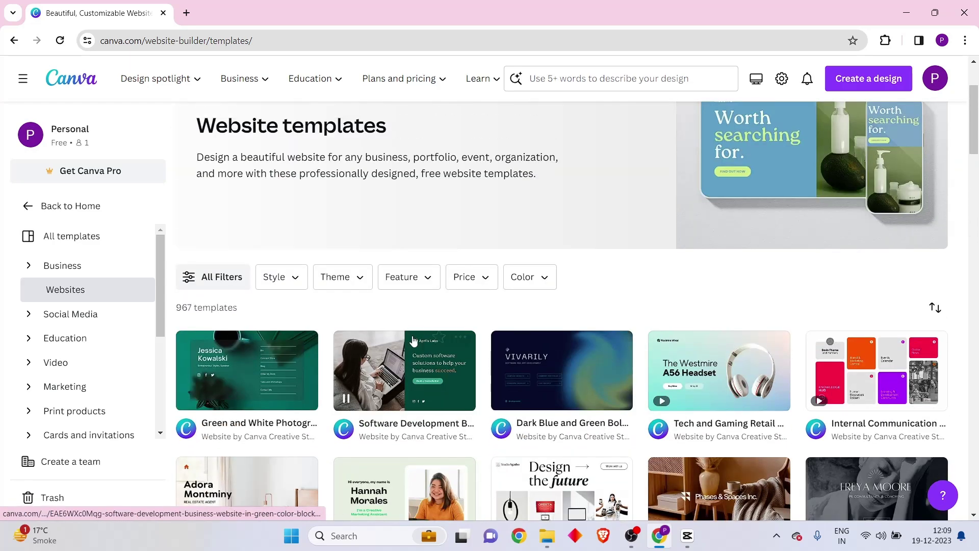
{"action": "scroll", "coordinate": [688, 266], "scroll_direction": "down", "scroll_amount": 3}
Open the preview of the "Tech and Gaming Retail Website in Teal and White Gradient Style" template and look through its sections.
{"action": "mouse_move", "coordinate": [696, 263]}
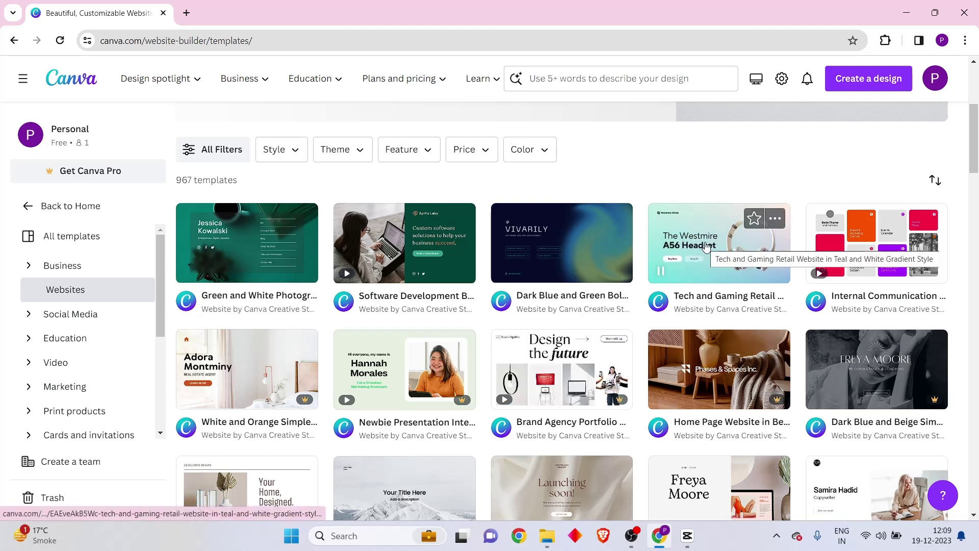
{"action": "left_click", "coordinate": [706, 247]}
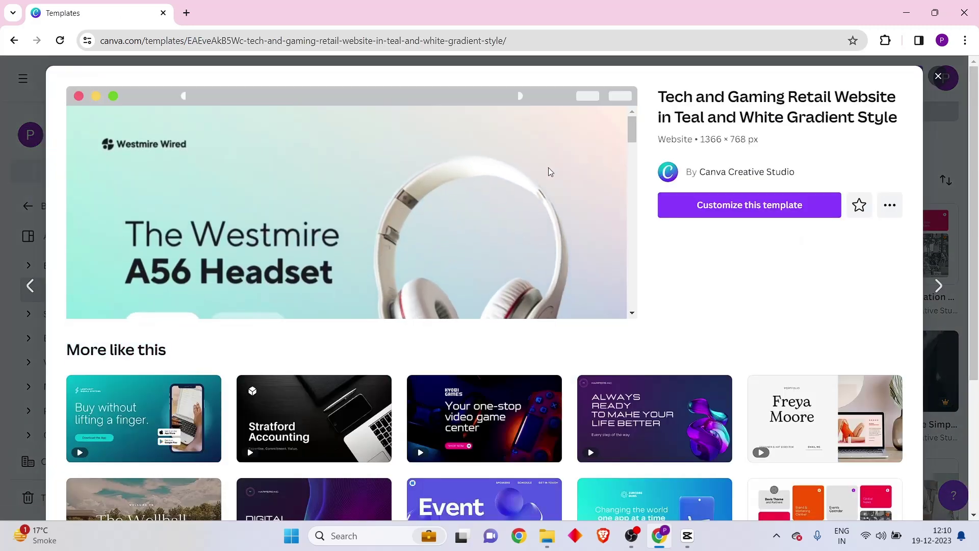
{"action": "scroll", "coordinate": [545, 184], "scroll_direction": "down", "scroll_amount": 3}
{"action": "scroll", "coordinate": [542, 204], "scroll_direction": "down", "scroll_amount": 12}
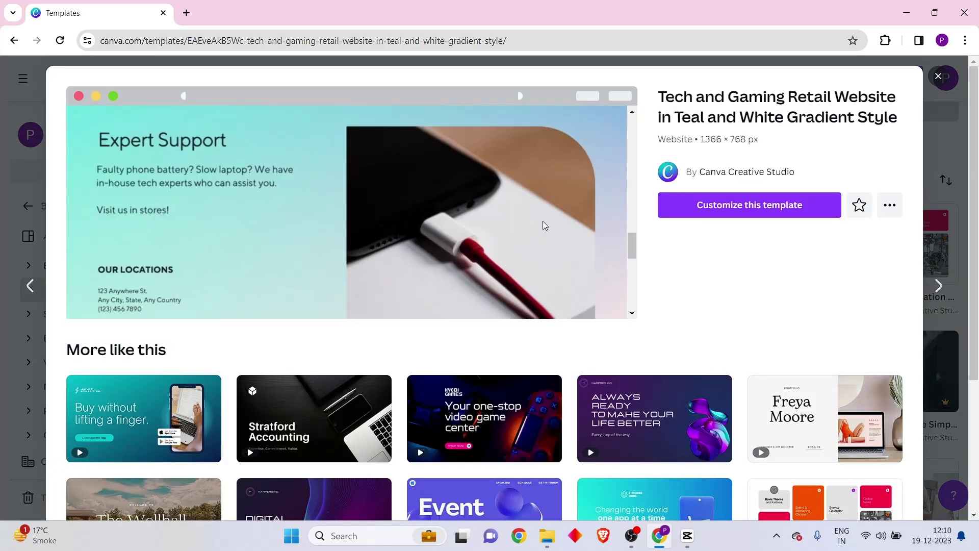
{"action": "scroll", "coordinate": [515, 233], "scroll_direction": "up", "scroll_amount": 12}
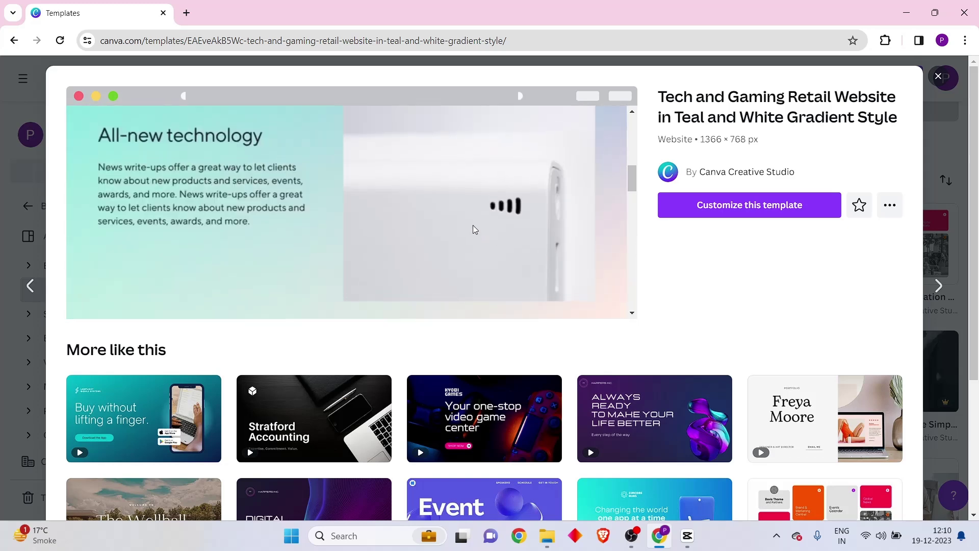
{"action": "scroll", "coordinate": [486, 233], "scroll_direction": "up", "scroll_amount": 2}
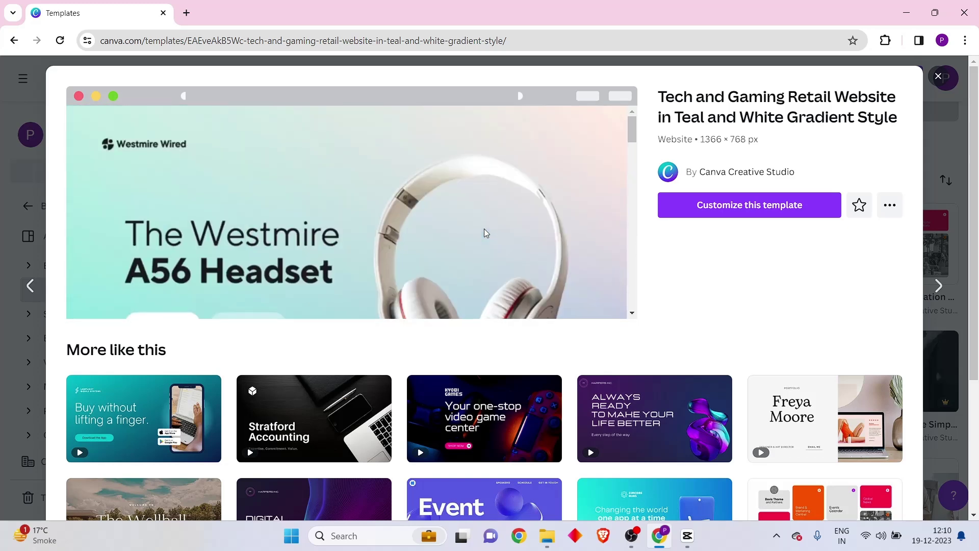
Start customizing the previewed template as a new website design and look over its opening pages.
{"action": "left_click", "coordinate": [714, 203]}
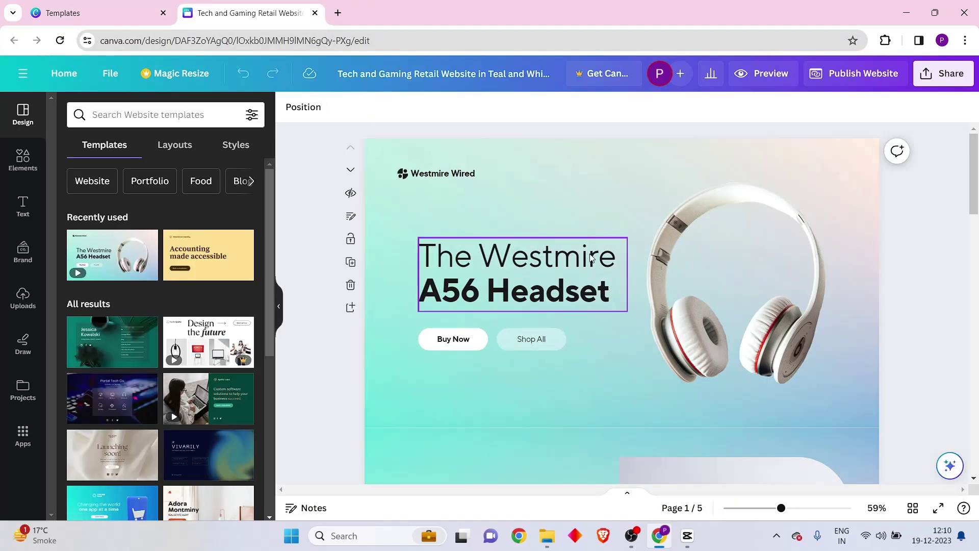
{"action": "scroll", "coordinate": [677, 280], "scroll_direction": "down", "scroll_amount": 4}
{"action": "scroll", "coordinate": [647, 325], "scroll_direction": "up", "scroll_amount": 4}
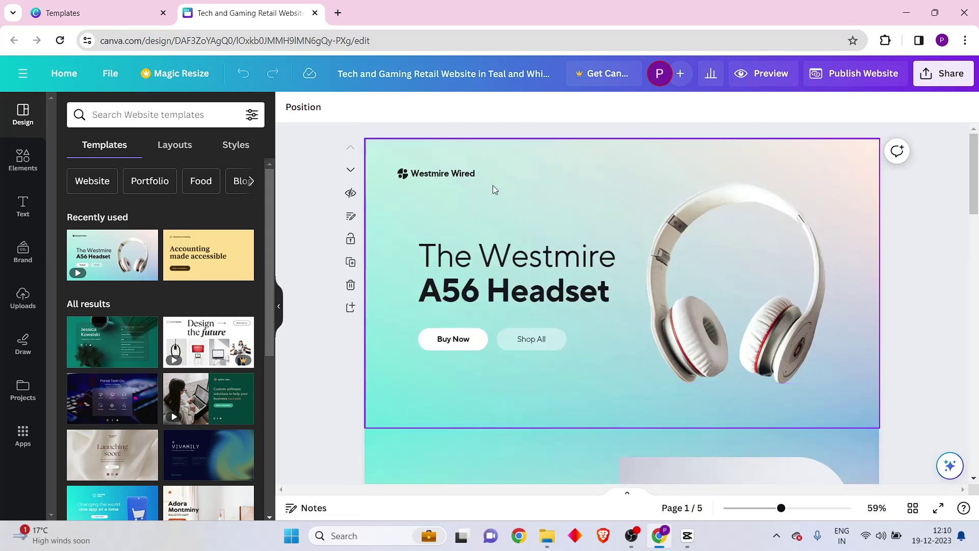
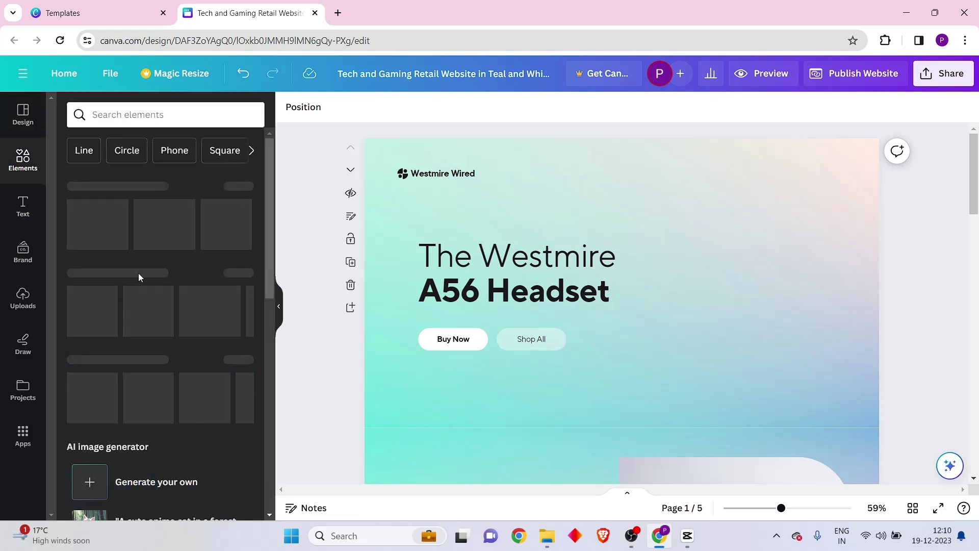
Add the recently used photo of the man with a laptop to the first page, placing it beside the "The Westmire A56 Headset" heading.
{"action": "scroll", "coordinate": [148, 338], "scroll_direction": "down", "scroll_amount": 1}
{"action": "scroll", "coordinate": [154, 348], "scroll_direction": "up", "scroll_amount": 1}
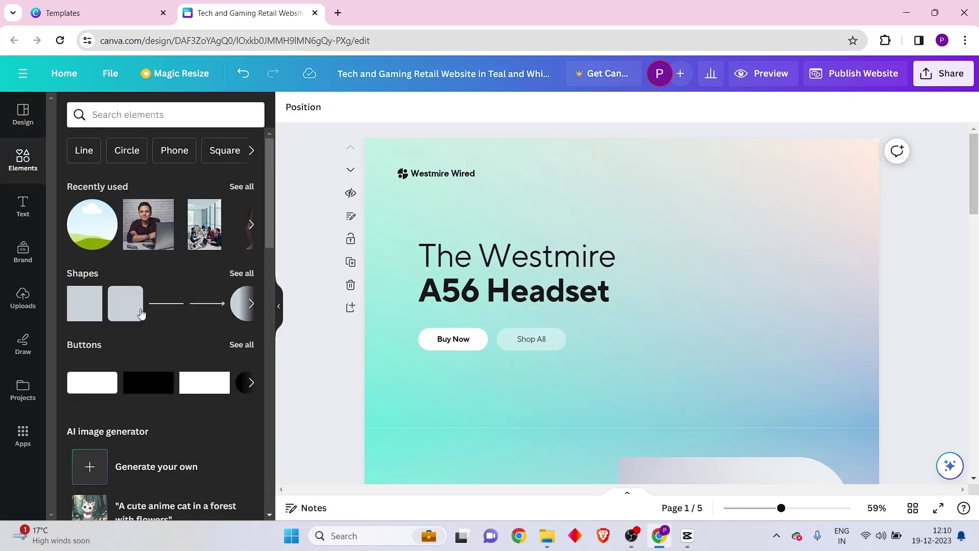
{"action": "left_click", "coordinate": [154, 223]}
{"action": "left_click_drag", "start_coordinate": [620, 187], "coordinate": [750, 192]}
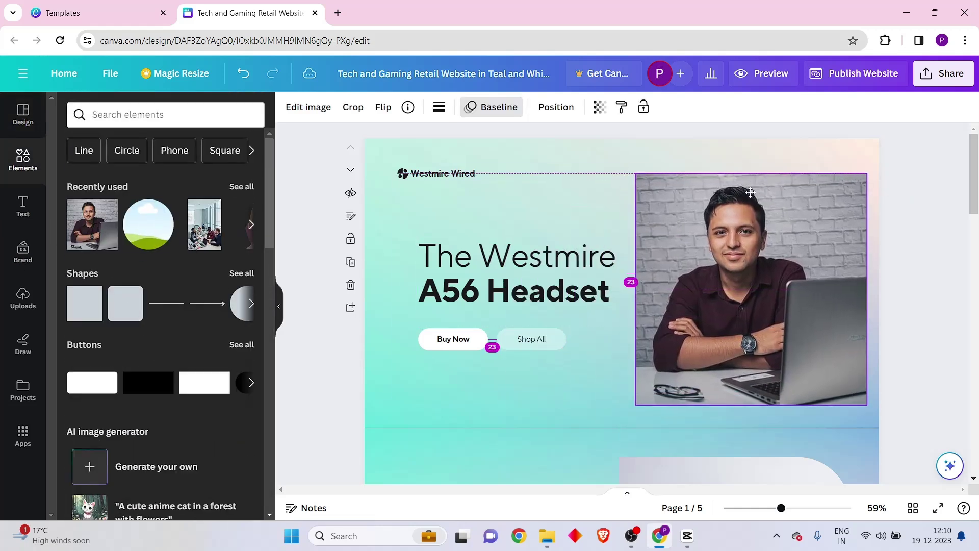
{"action": "left_click", "coordinate": [894, 225]}
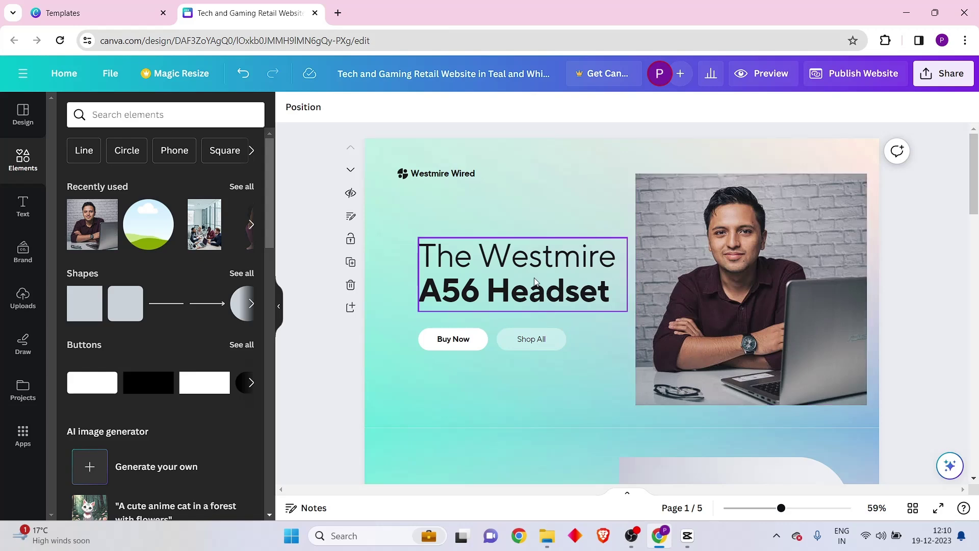
{"action": "left_click", "coordinate": [805, 298]}
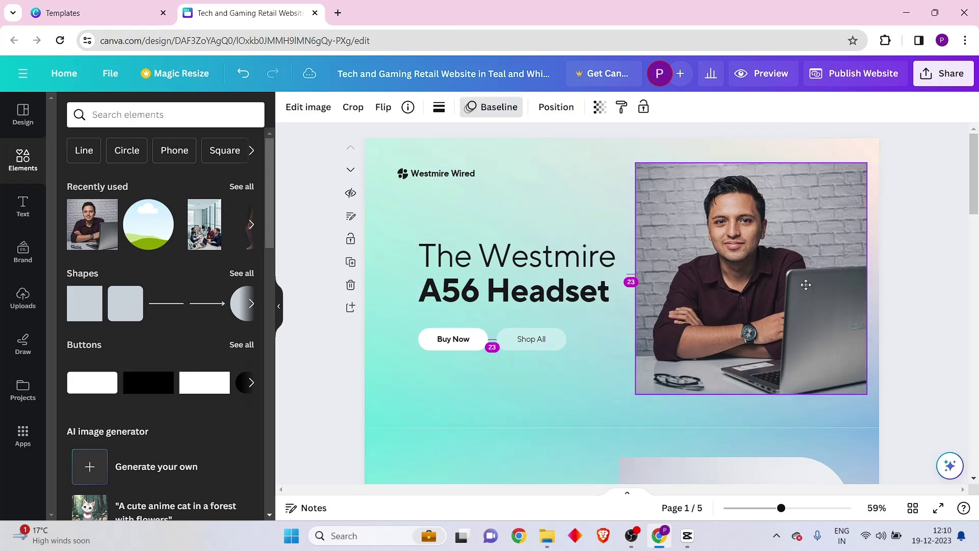
Change the text colour of the whole "The Westmire A56 Headset" heading to the medium blue from the background's photo colors.
{"action": "left_click", "coordinate": [476, 262]}
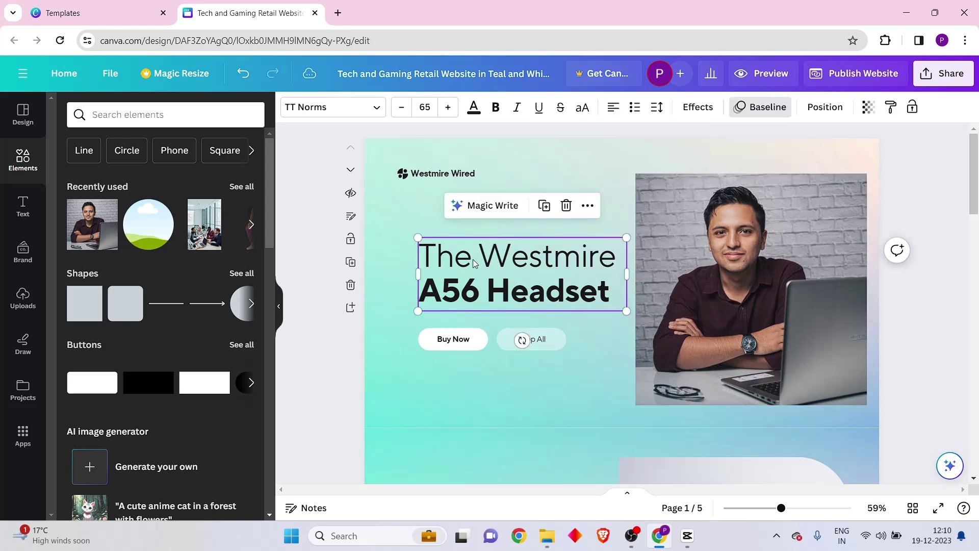
{"action": "double_click", "coordinate": [556, 291]}
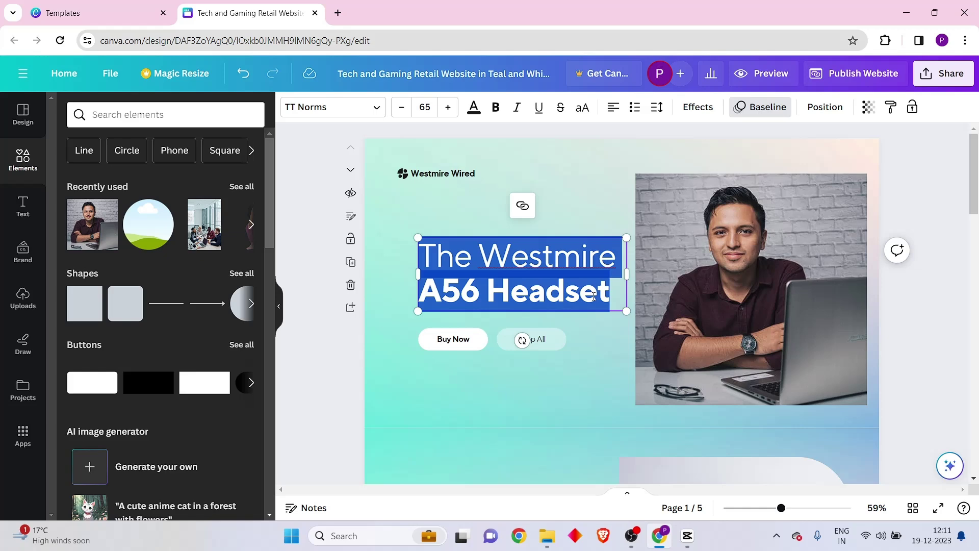
{"action": "left_click", "coordinate": [474, 107]}
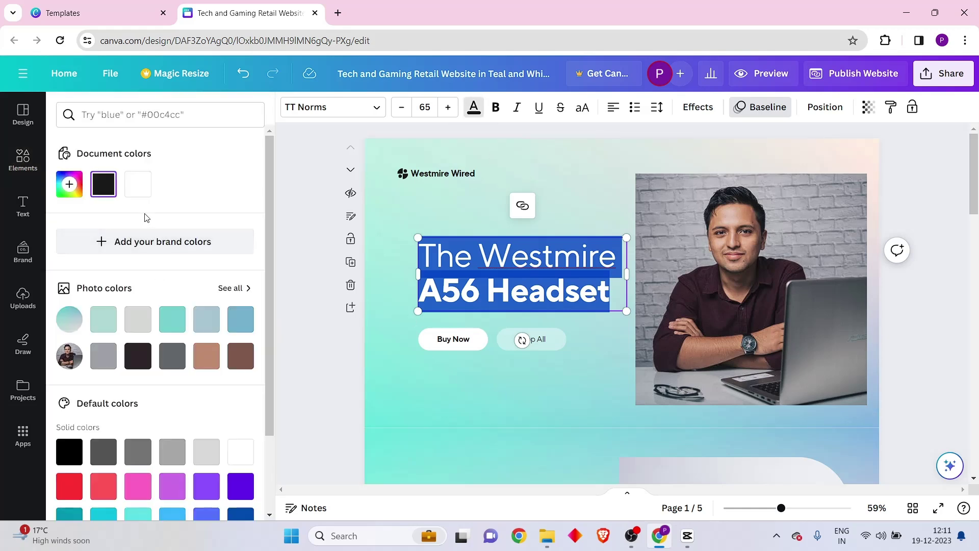
{"action": "left_click", "coordinate": [241, 319]}
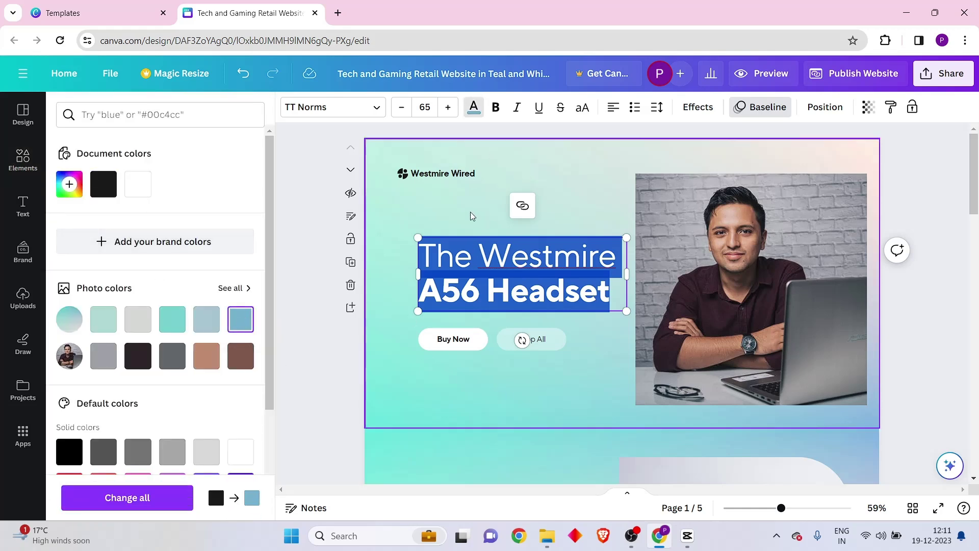
Try several photo colours and default greys as the text colour of the "The Westmire A56 Headset" heading.
{"action": "left_click", "coordinate": [471, 212]}
{"action": "left_click", "coordinate": [496, 259]}
{"action": "left_click", "coordinate": [474, 107]}
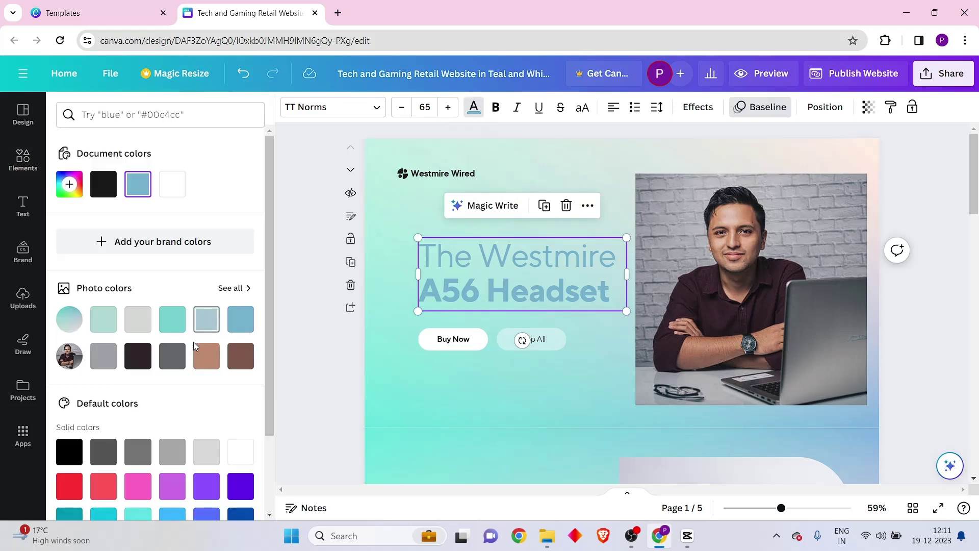
{"action": "left_click", "coordinate": [206, 355]}
{"action": "left_click", "coordinate": [240, 355]}
{"action": "left_click", "coordinate": [206, 452]}
{"action": "left_click", "coordinate": [173, 451]}
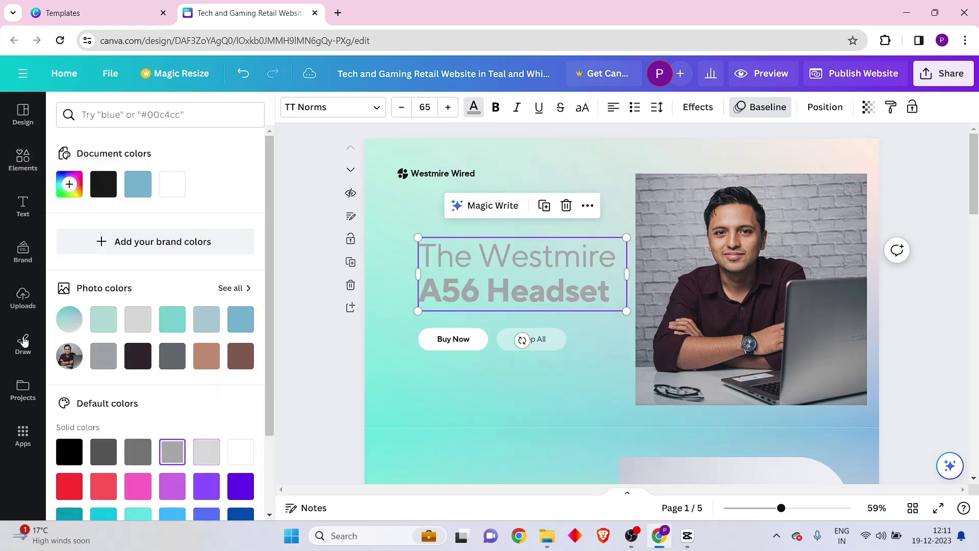
Try custom reds and #000000 on the heading, and settle on the near-black swatch from the document colours.
{"action": "left_click", "coordinate": [69, 185]}
{"action": "left_click", "coordinate": [145, 237]}
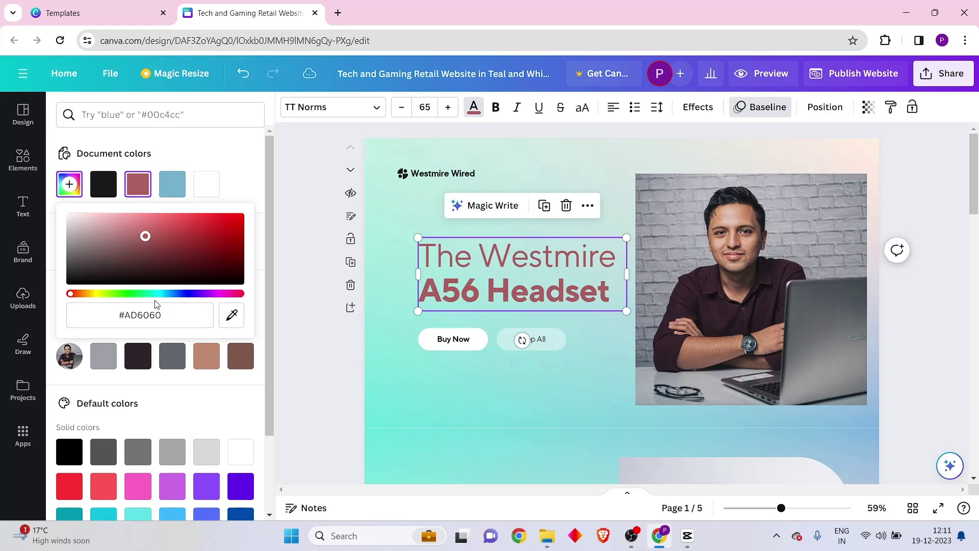
{"action": "left_click_drag", "start_coordinate": [141, 294], "coordinate": [66, 298]}
{"action": "left_click_drag", "start_coordinate": [120, 264], "coordinate": [76, 282]}
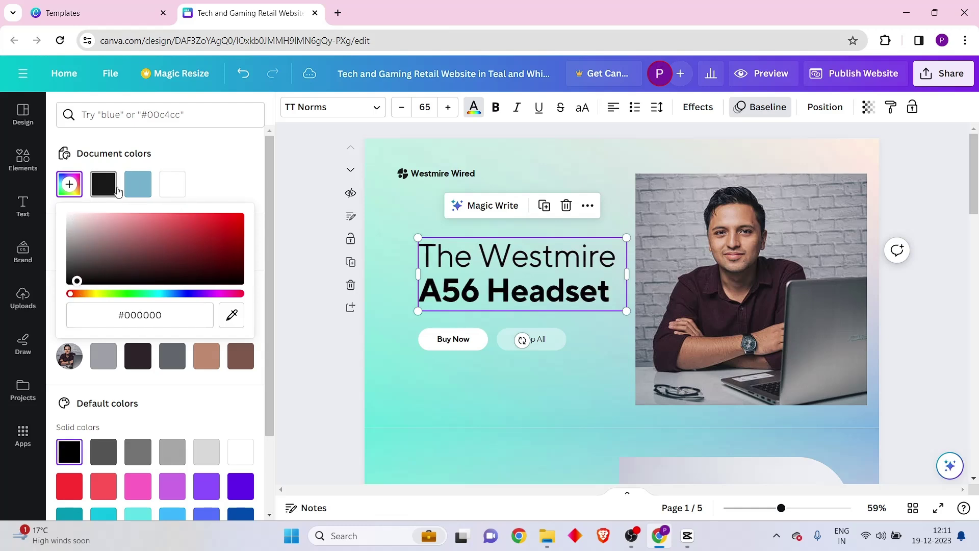
{"action": "left_click", "coordinate": [116, 192]}
Replace the whole first-page heading with "my name" followed by the person's full name.
{"action": "double_click", "coordinate": [523, 255]}
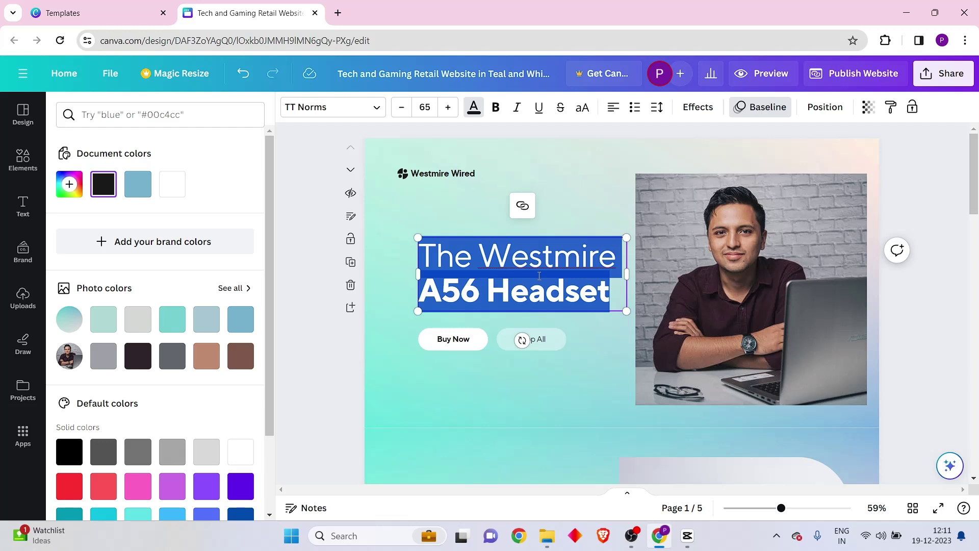
{"action": "type", "text": "my name ph"}
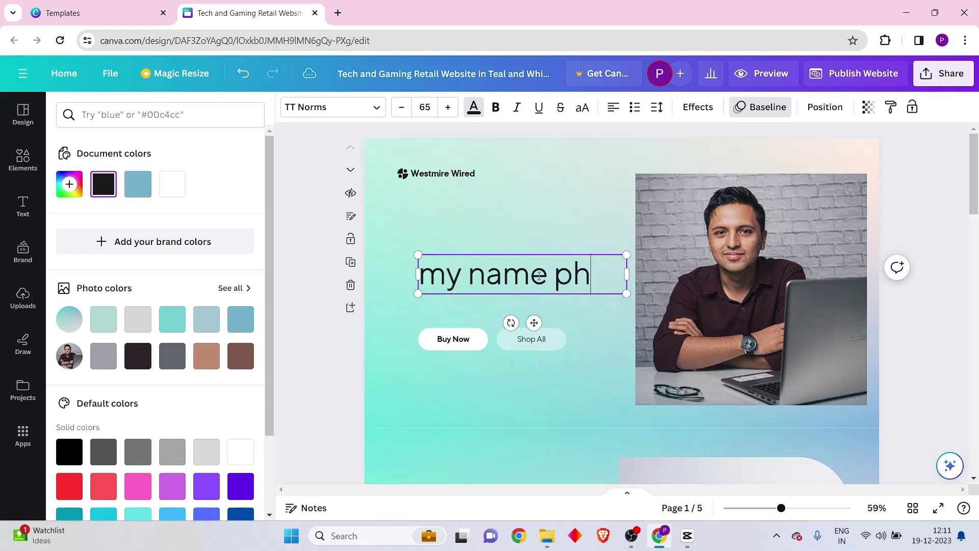
{"action": "type", "text": "il Joseph"}
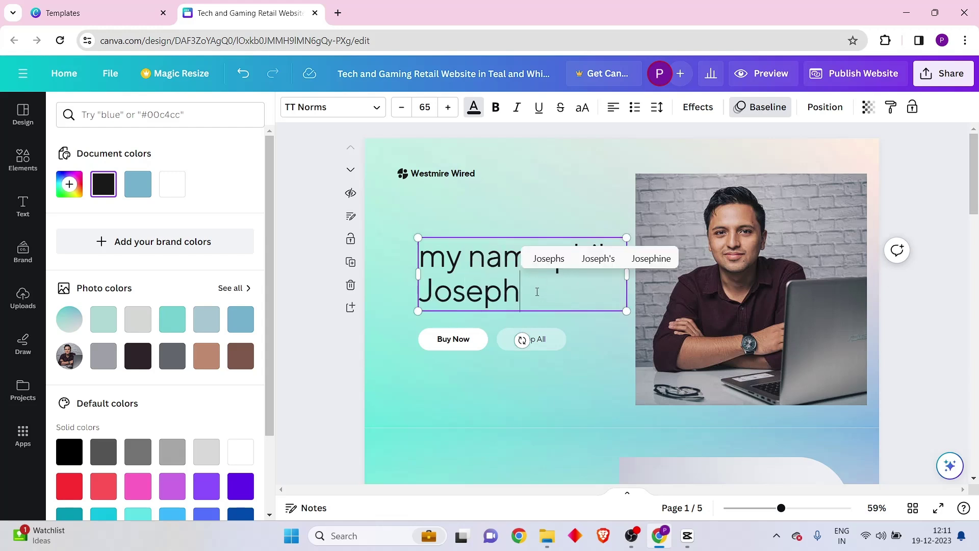
Make the full name in the heading bold and capitalise the first word to read "My".
{"action": "left_click_drag", "start_coordinate": [546, 294], "coordinate": [553, 261]}
{"action": "left_click", "coordinate": [495, 106]}
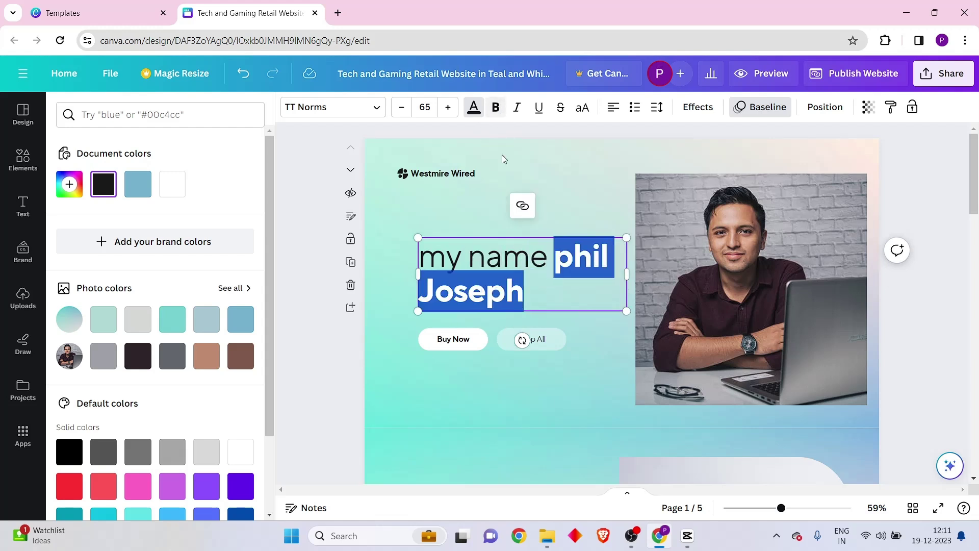
{"action": "left_click", "coordinate": [531, 249]}
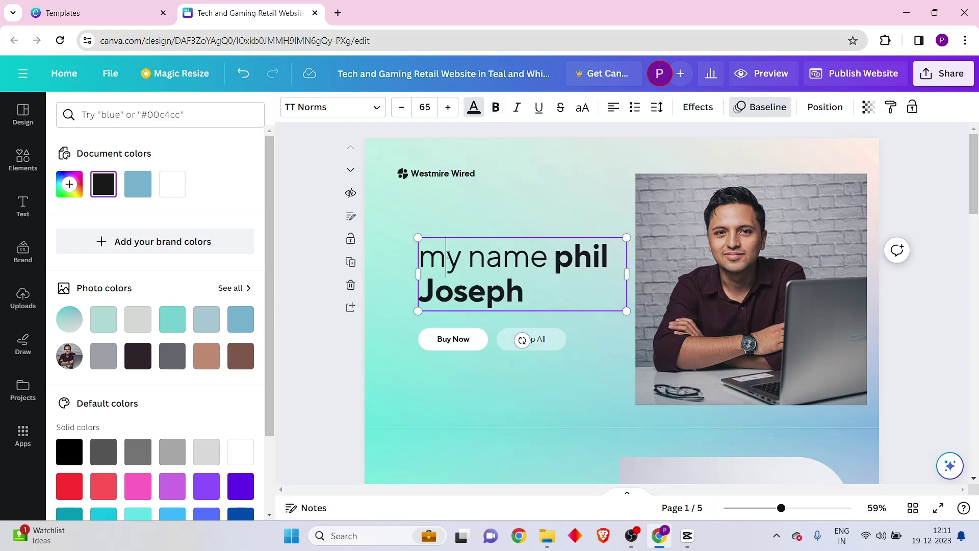
{"action": "key", "text": "BackSpace"}
{"action": "type", "text": "M"}
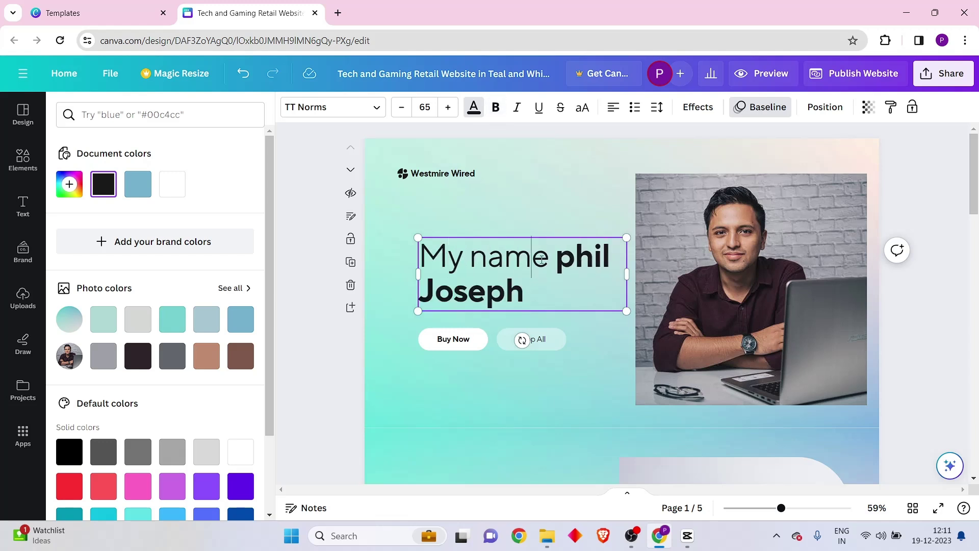
Enlarge the heading's font size until the full name sits together on the second line.
{"action": "left_click", "coordinate": [448, 107]}
{"action": "left_click", "coordinate": [448, 107]}
{"action": "left_click", "coordinate": [448, 107]}
{"action": "left_click", "coordinate": [448, 107]}
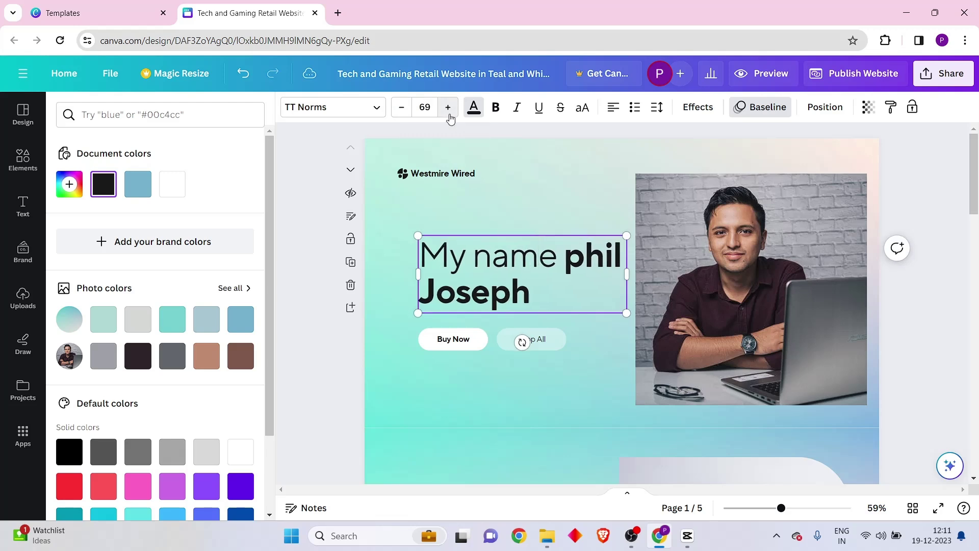
{"action": "left_click", "coordinate": [448, 107]}
{"action": "left_click", "coordinate": [448, 107]}
{"action": "left_click", "coordinate": [448, 107]}
{"action": "left_click", "coordinate": [448, 107]}
{"action": "left_click", "coordinate": [449, 107]}
{"action": "left_click", "coordinate": [576, 194]}
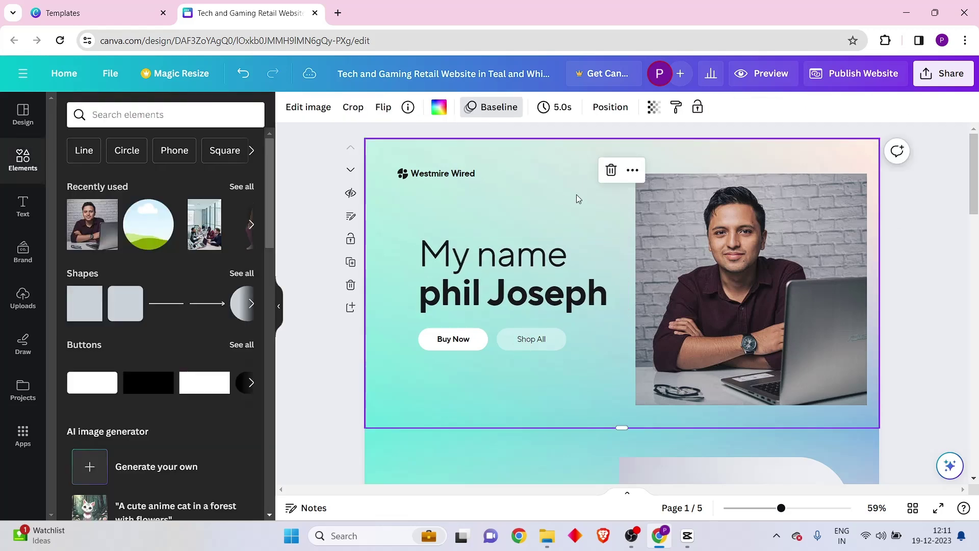
Examine the "Buy Now" and "Shop All" buttons below the first page's heading.
{"action": "scroll", "coordinate": [561, 336], "scroll_direction": "down", "scroll_amount": 2}
{"action": "scroll", "coordinate": [517, 229], "scroll_direction": "up", "scroll_amount": 2}
{"action": "left_click", "coordinate": [889, 249]}
{"action": "left_click", "coordinate": [474, 339]}
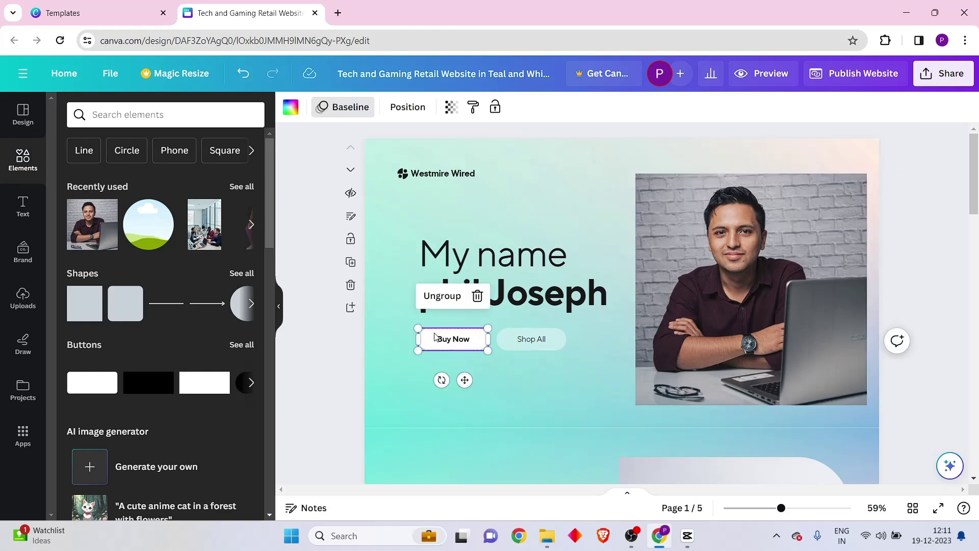
{"action": "left_click", "coordinate": [527, 340]}
{"action": "left_click", "coordinate": [463, 339]}
{"action": "left_click", "coordinate": [549, 341]}
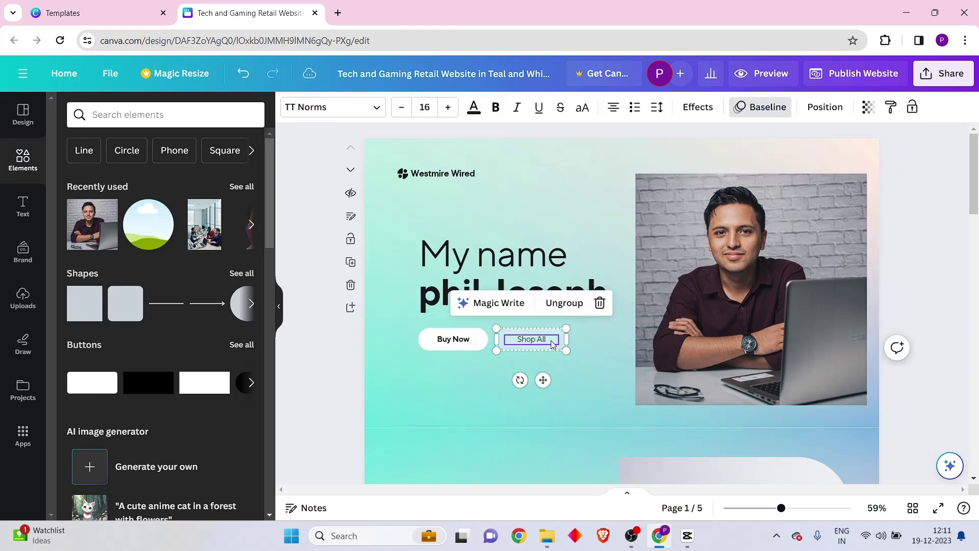
{"action": "left_click", "coordinate": [453, 340]}
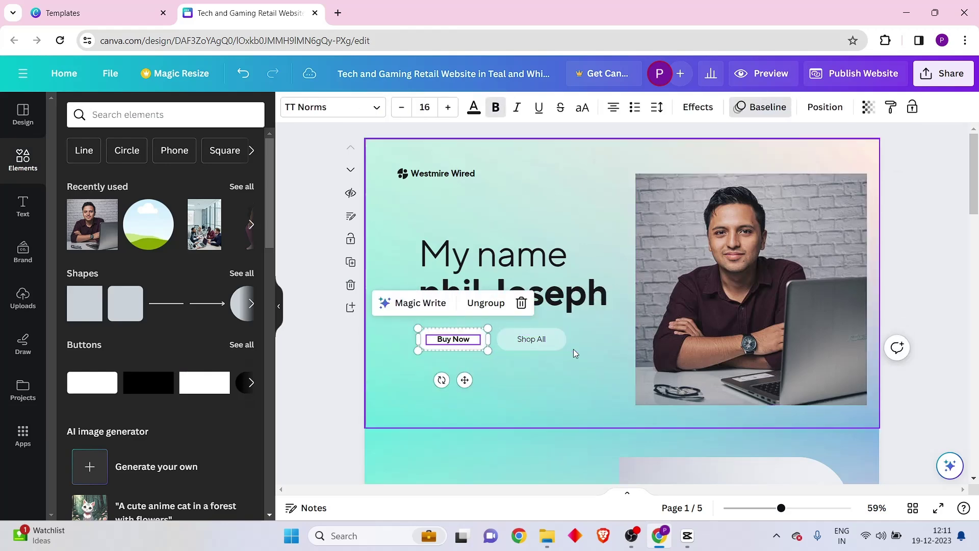
{"action": "left_click", "coordinate": [534, 344]}
{"action": "left_click", "coordinate": [460, 342]}
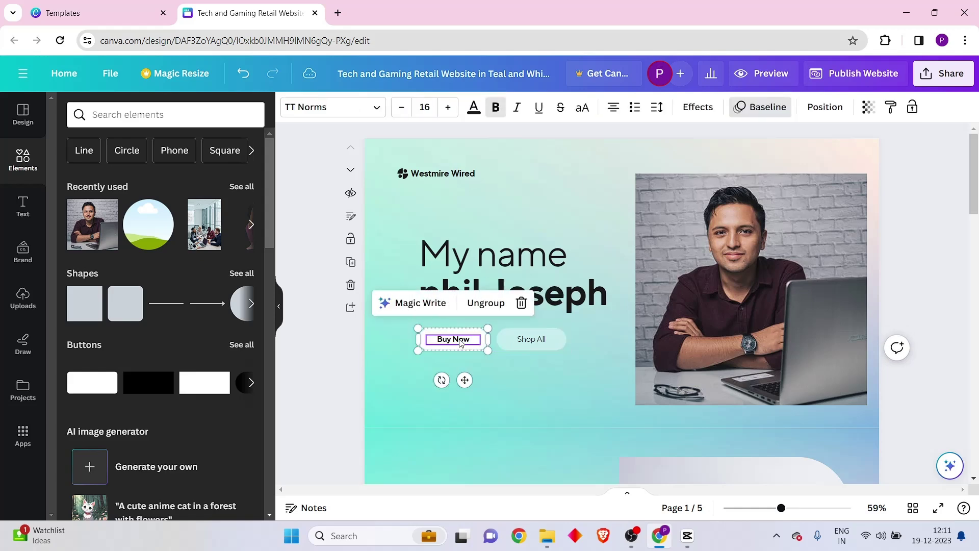
{"action": "double_click", "coordinate": [450, 341]}
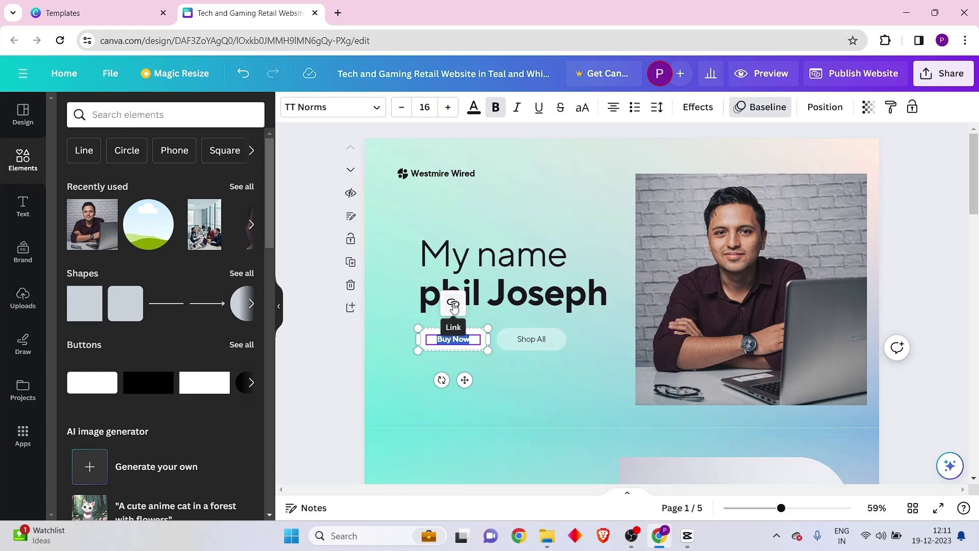
{"action": "left_click", "coordinate": [454, 306]}
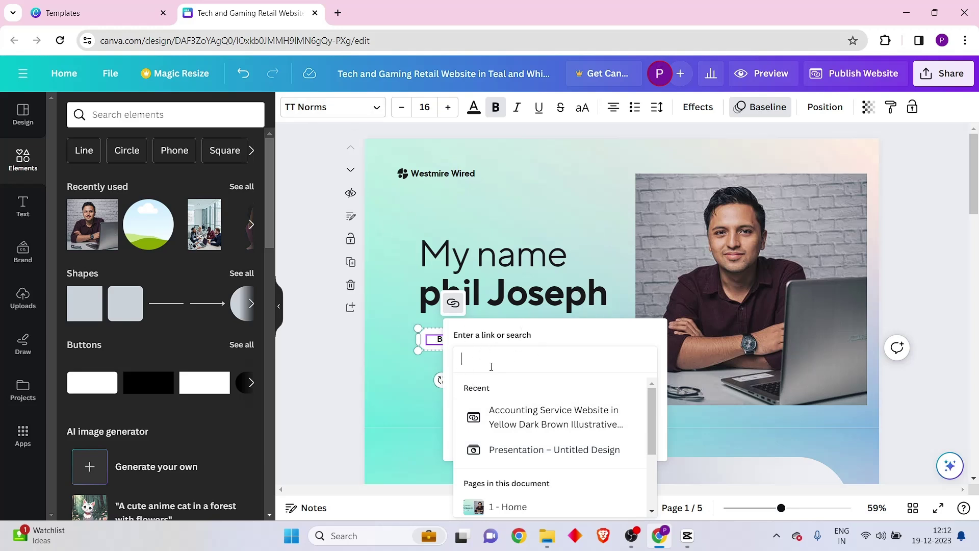
{"action": "type", "text": "ww"}
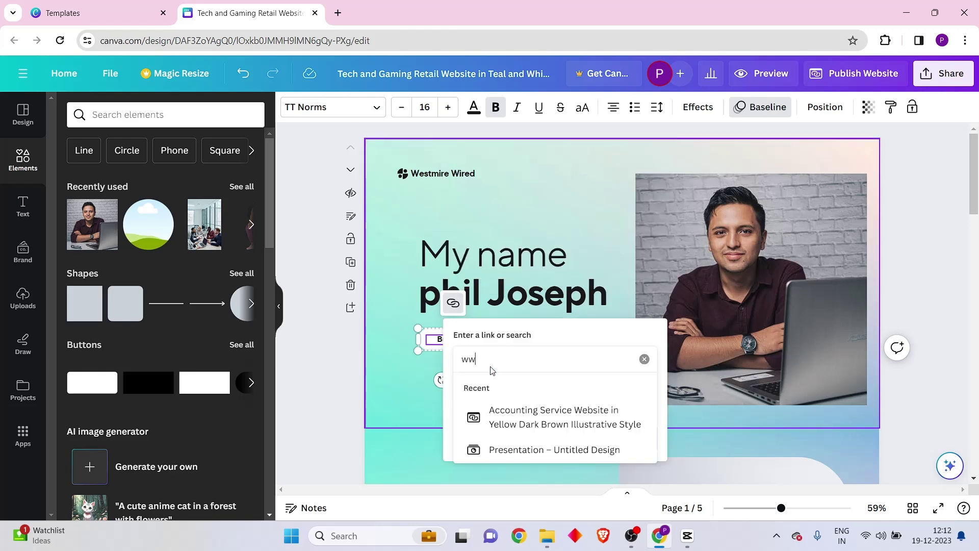
{"action": "type", "text": "w"}
{"action": "type", "text": ".go"}
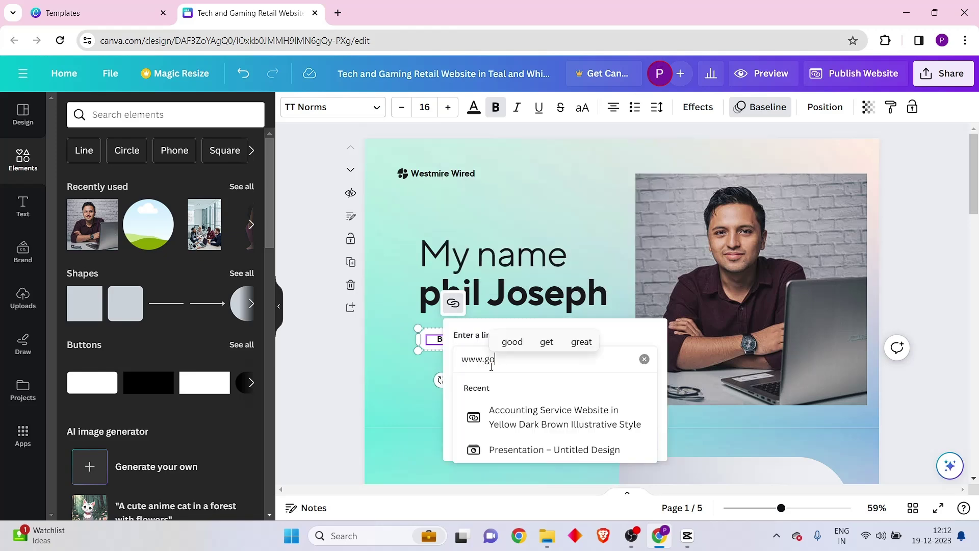
{"action": "type", "text": "ogle.com"}
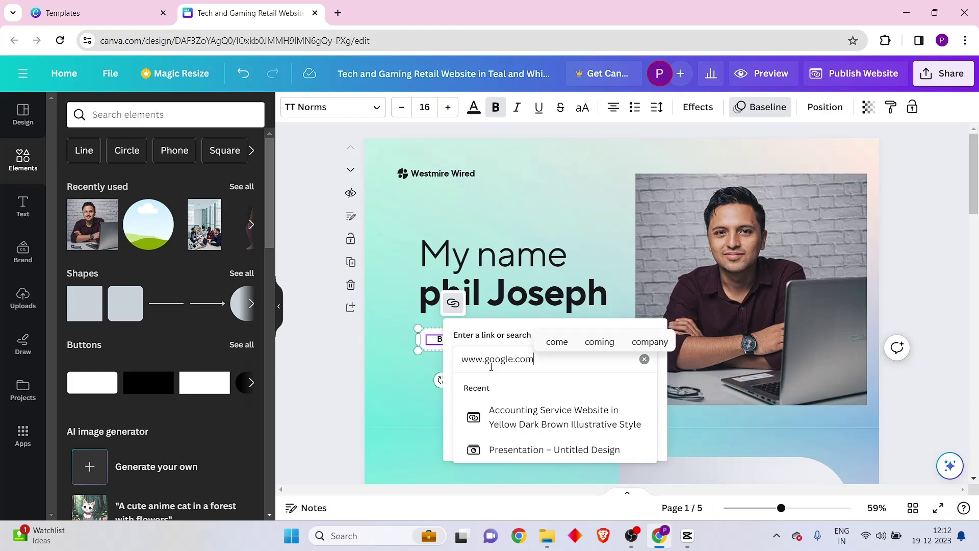
{"action": "key", "text": "Return"}
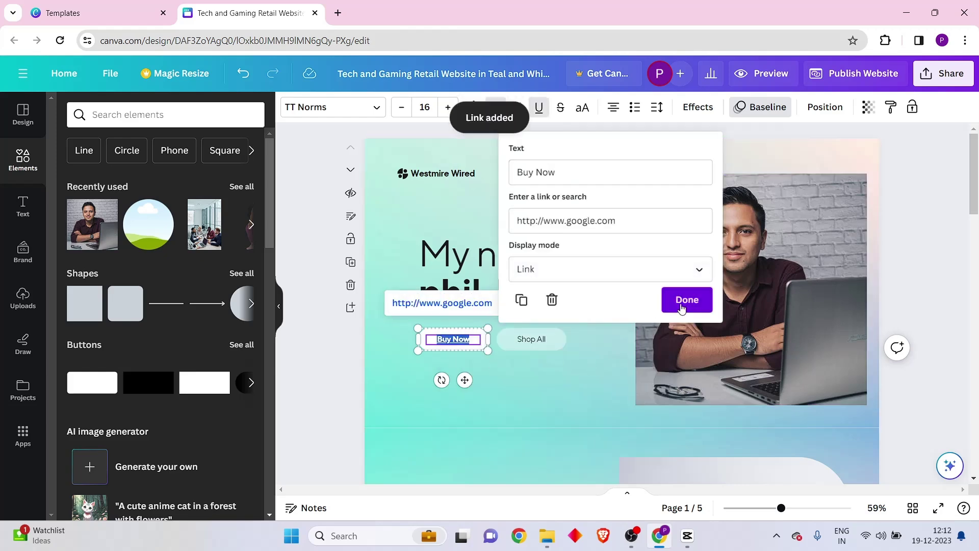
{"action": "left_click", "coordinate": [681, 299]}
{"action": "left_click", "coordinate": [500, 401]}
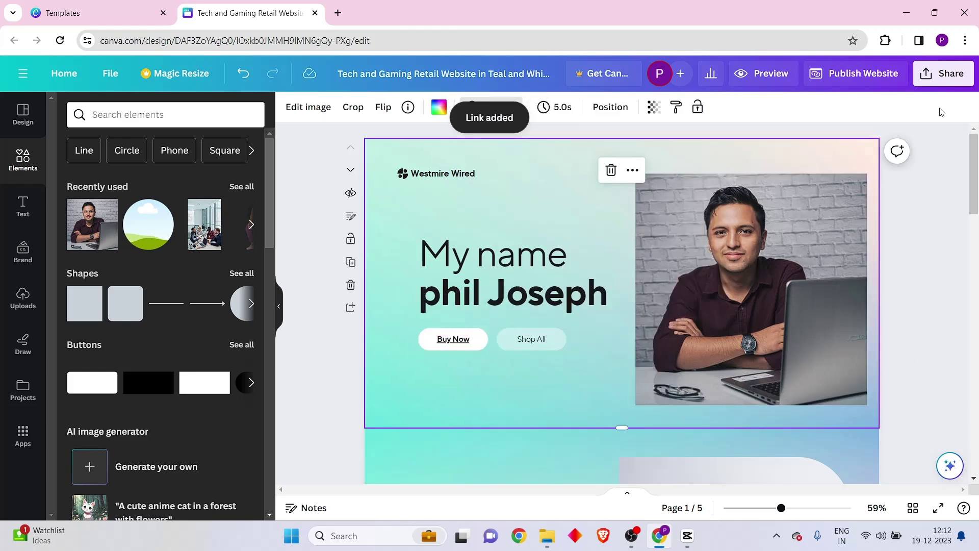
Look through the website's pages from the first page down to the "Connect with us" page and back.
{"action": "scroll", "coordinate": [626, 274], "scroll_direction": "down", "scroll_amount": 4}
{"action": "scroll", "coordinate": [497, 278], "scroll_direction": "up", "scroll_amount": 4}
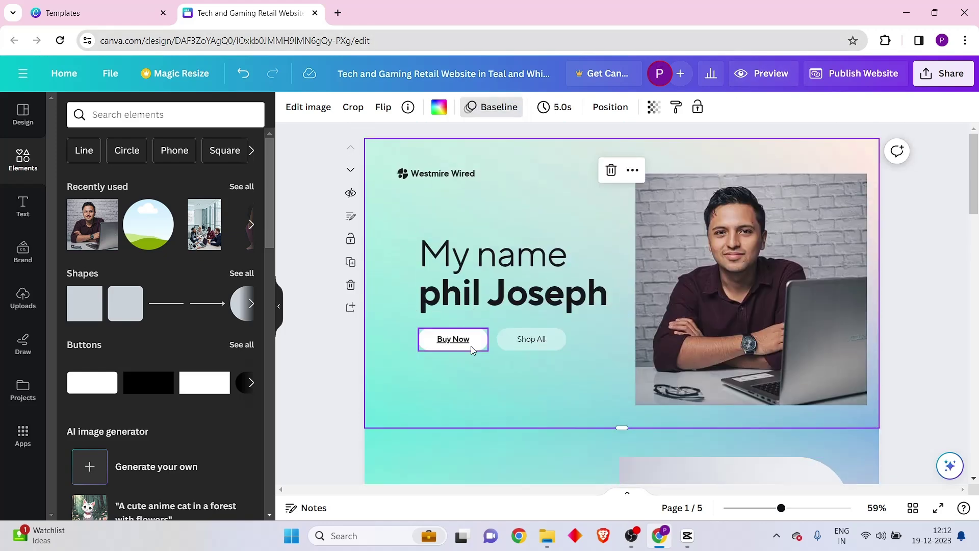
{"action": "scroll", "coordinate": [564, 249], "scroll_direction": "down", "scroll_amount": 4}
{"action": "scroll", "coordinate": [540, 347], "scroll_direction": "up", "scroll_amount": 4}
{"action": "scroll", "coordinate": [708, 380], "scroll_direction": "down", "scroll_amount": 2}
{"action": "scroll", "coordinate": [580, 341], "scroll_direction": "up", "scroll_amount": 2}
{"action": "scroll", "coordinate": [578, 344], "scroll_direction": "down", "scroll_amount": 5}
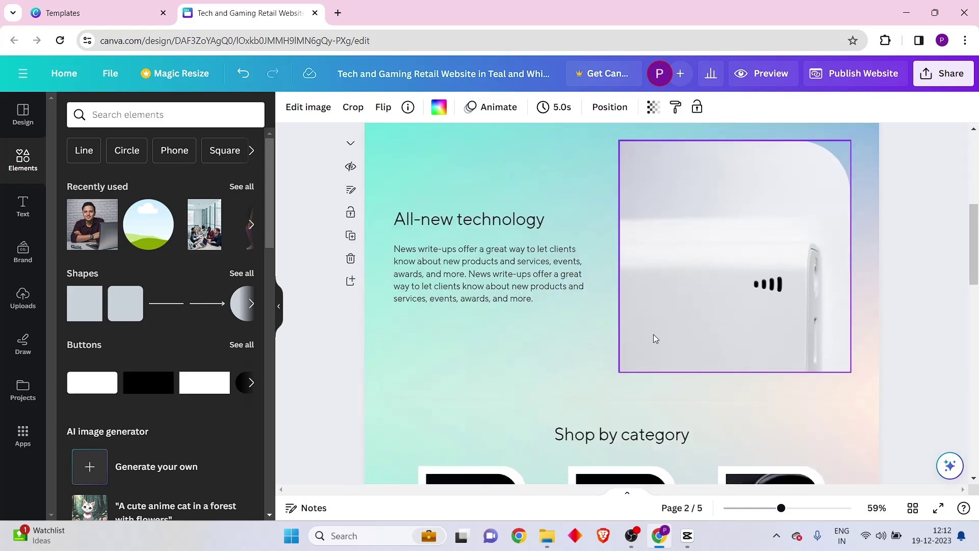
{"action": "scroll", "coordinate": [499, 264], "scroll_direction": "up", "scroll_amount": 5}
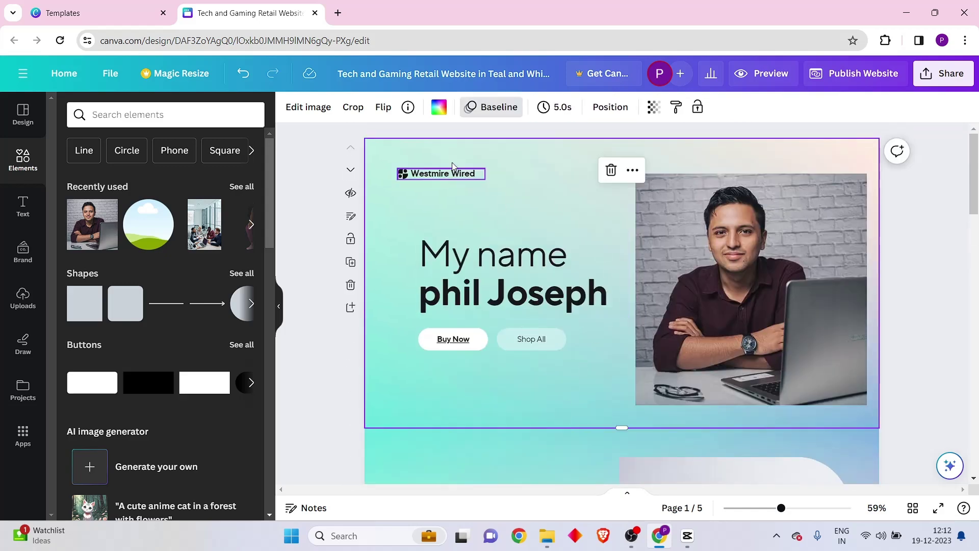
{"action": "scroll", "coordinate": [713, 403], "scroll_direction": "down", "scroll_amount": 10}
{"action": "scroll", "coordinate": [659, 395], "scroll_direction": "down", "scroll_amount": 8}
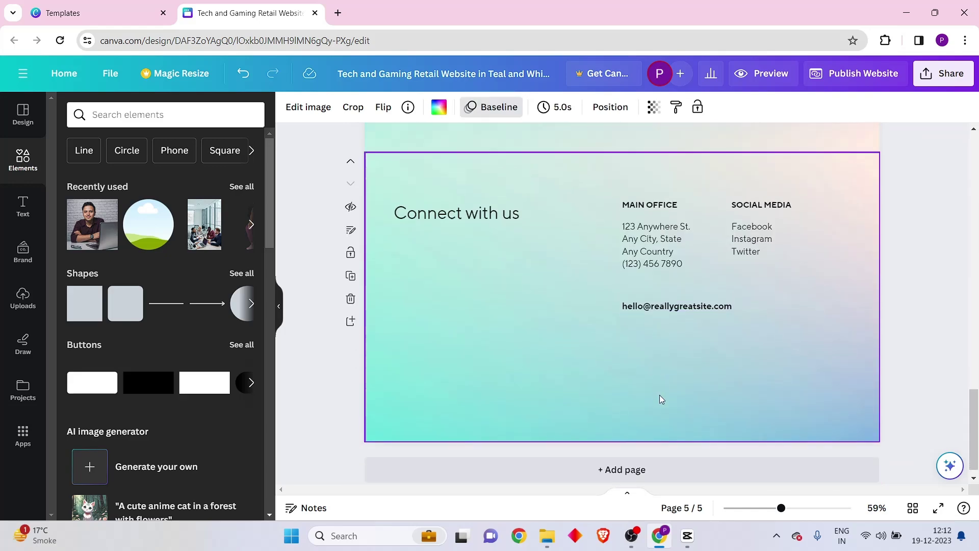
{"action": "scroll", "coordinate": [411, 381], "scroll_direction": "up", "scroll_amount": 15}
{"action": "scroll", "coordinate": [411, 381], "scroll_direction": "up", "scroll_amount": 3}
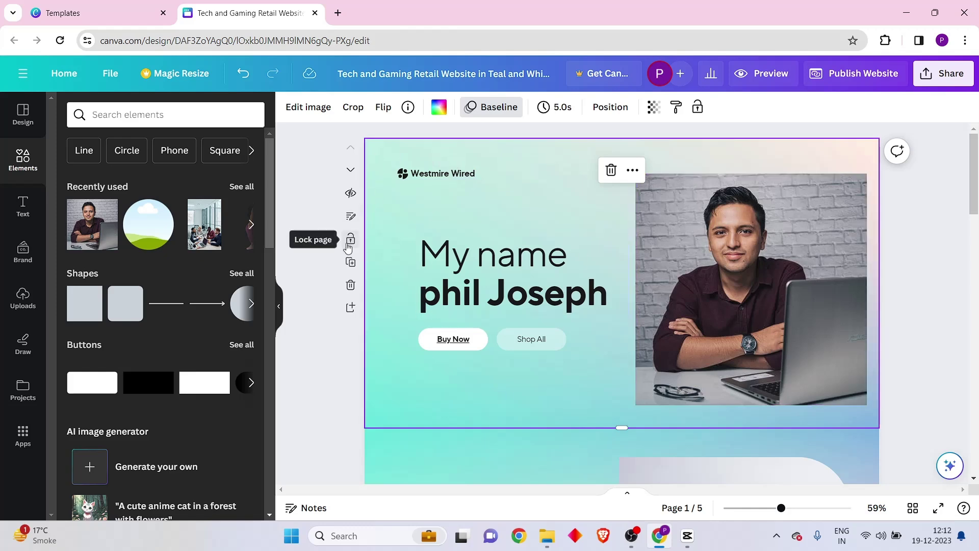
Change the title of page 1 to "My Name" and go to the "All-new technology" page.
{"action": "left_click", "coordinate": [350, 216]}
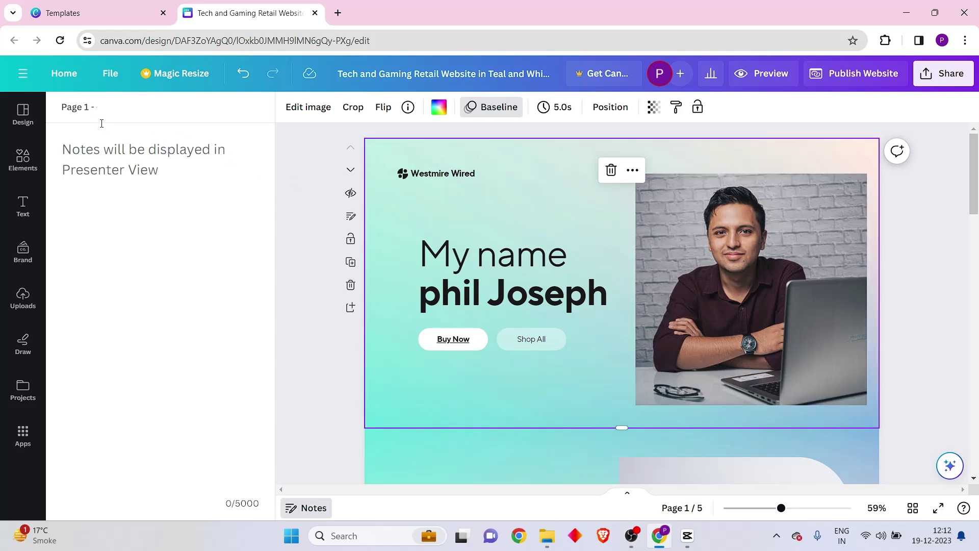
{"action": "type", "text": "N"}
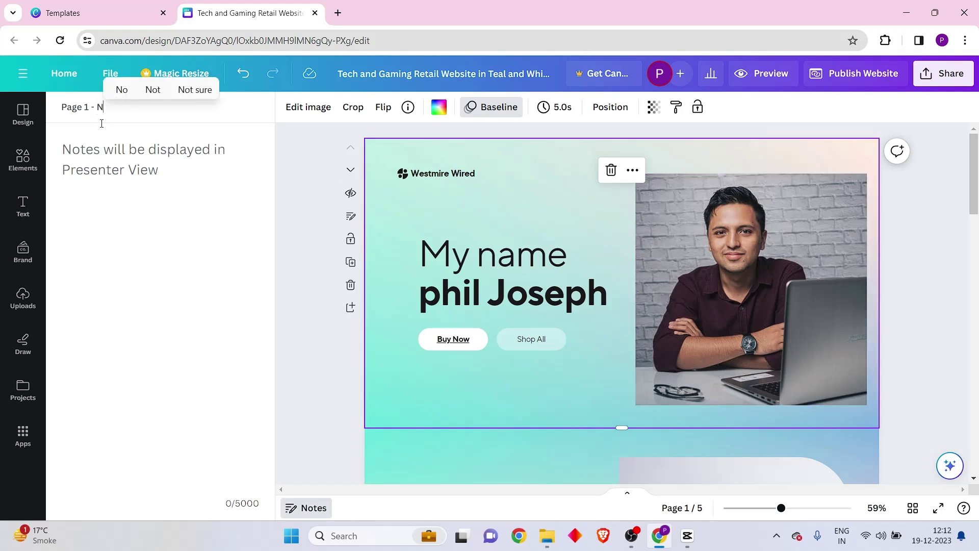
{"action": "key", "text": "BackSpace"}
{"action": "type", "text": "My N"}
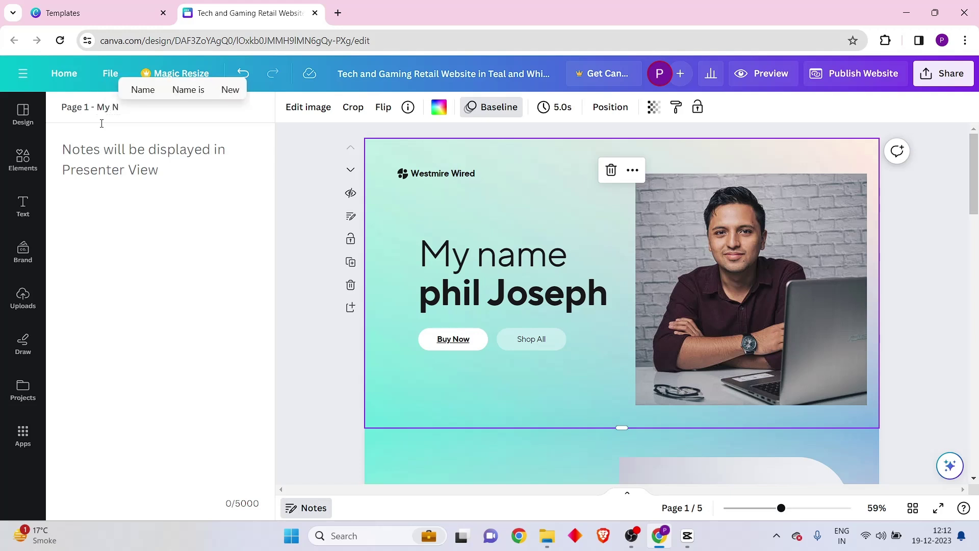
{"action": "key", "text": "BackSpace"}
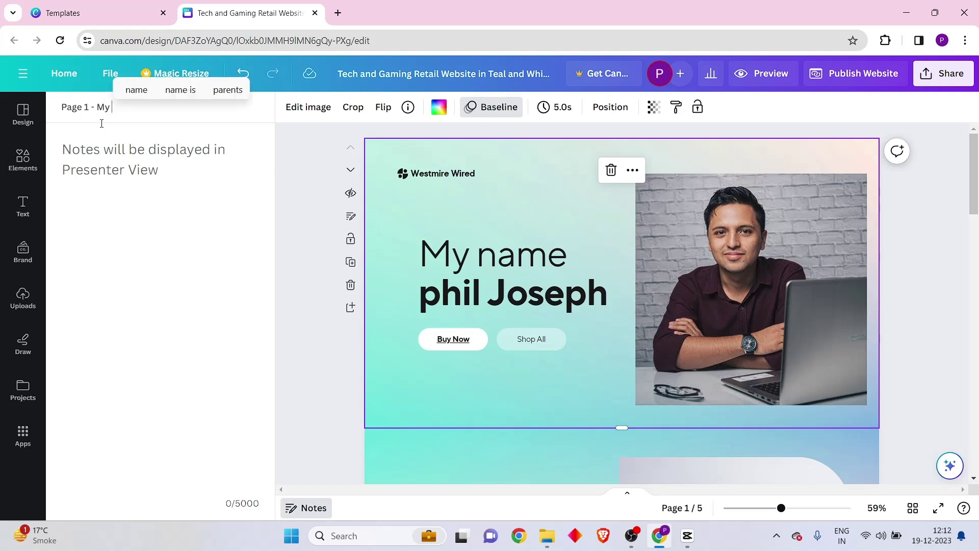
{"action": "type", "text": "Name"}
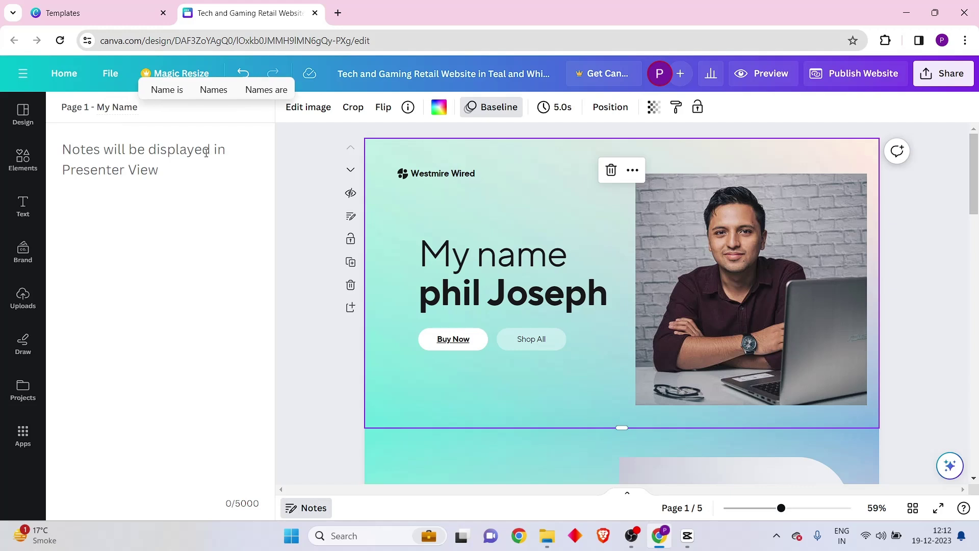
{"action": "left_click", "coordinate": [310, 209]}
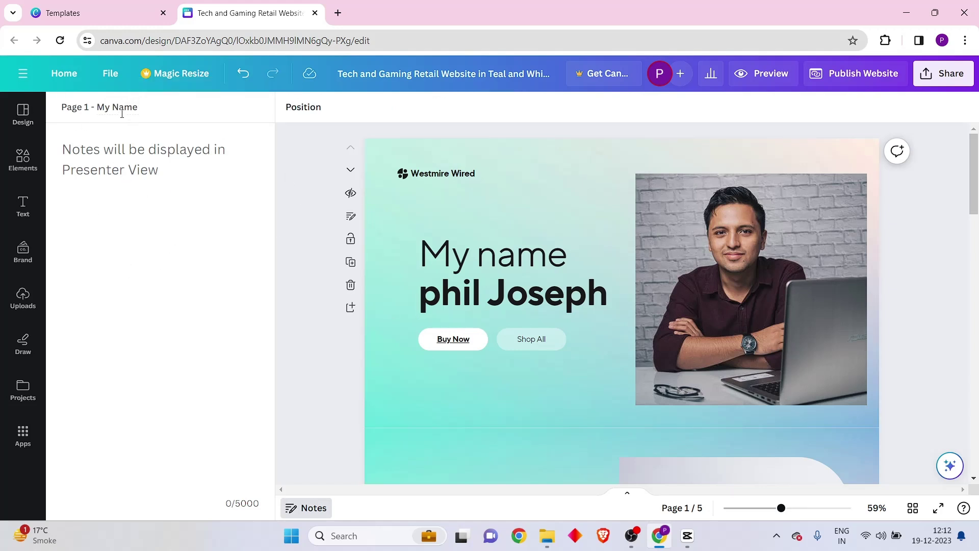
{"action": "scroll", "coordinate": [317, 196], "scroll_direction": "down", "scroll_amount": 5}
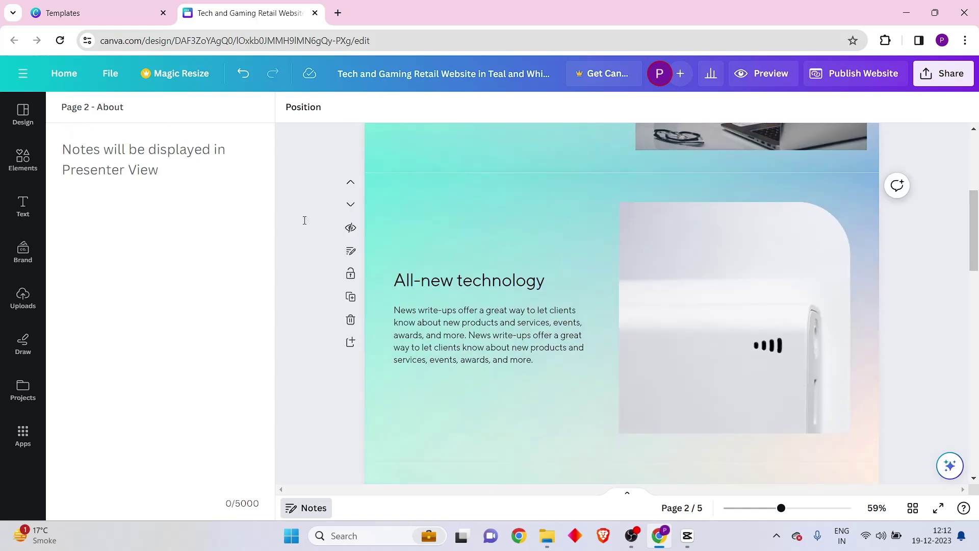
Look through the website's pages from the first page down to the "Expert Support" page and back.
{"action": "scroll", "coordinate": [357, 232], "scroll_direction": "up", "scroll_amount": 4}
{"action": "scroll", "coordinate": [378, 225], "scroll_direction": "down", "scroll_amount": 7}
{"action": "scroll", "coordinate": [374, 262], "scroll_direction": "up", "scroll_amount": 8}
{"action": "scroll", "coordinate": [378, 264], "scroll_direction": "down", "scroll_amount": 7}
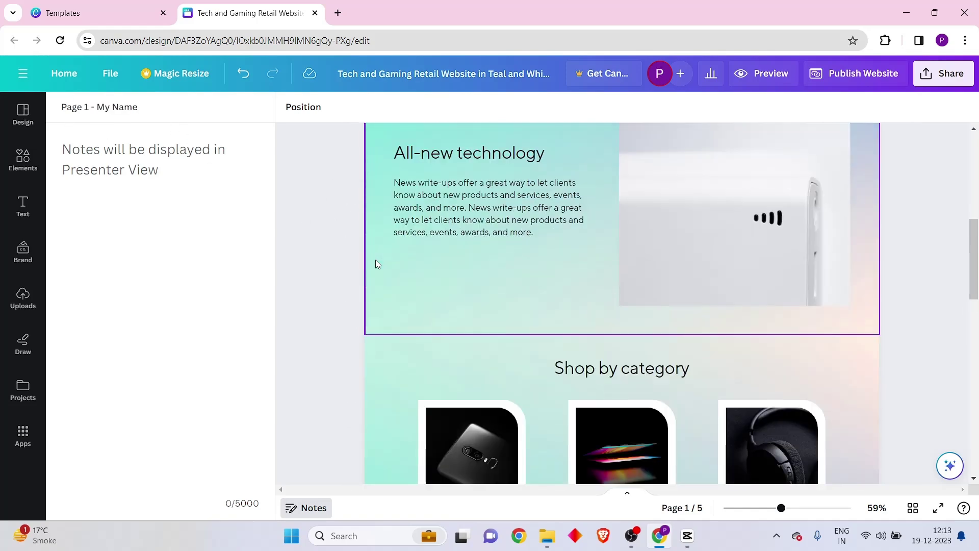
{"action": "scroll", "coordinate": [376, 263], "scroll_direction": "down", "scroll_amount": 5}
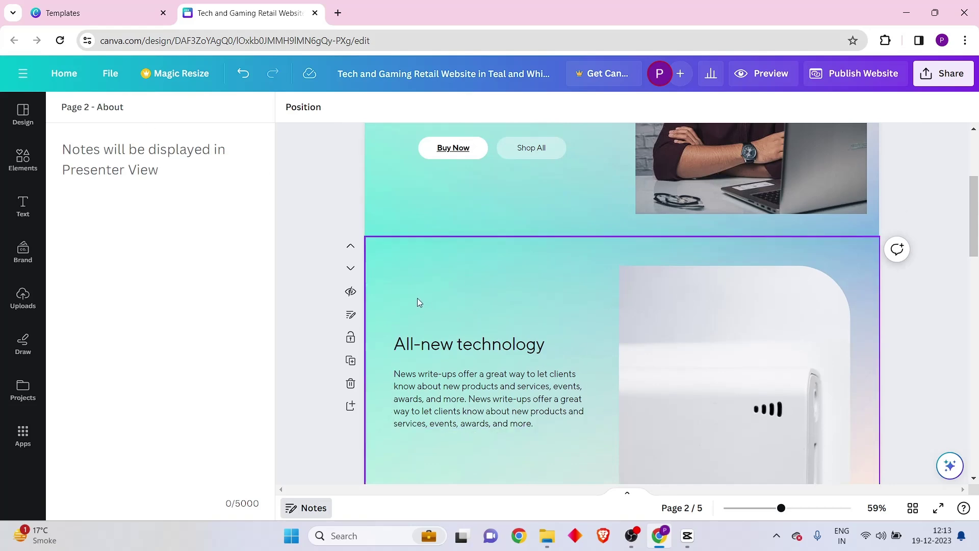
{"action": "scroll", "coordinate": [408, 334], "scroll_direction": "down", "scroll_amount": 5}
{"action": "scroll", "coordinate": [471, 248], "scroll_direction": "up", "scroll_amount": 6}
{"action": "scroll", "coordinate": [471, 249], "scroll_direction": "up", "scroll_amount": 4}
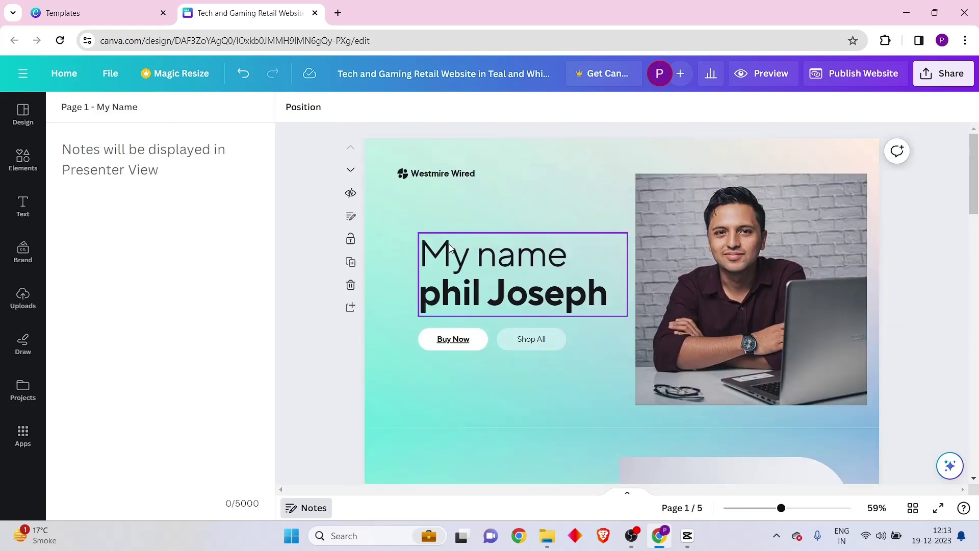
{"action": "scroll", "coordinate": [439, 454], "scroll_direction": "down", "scroll_amount": 8}
{"action": "scroll", "coordinate": [443, 406], "scroll_direction": "up", "scroll_amount": 2}
{"action": "scroll", "coordinate": [436, 256], "scroll_direction": "up", "scroll_amount": 5}
{"action": "scroll", "coordinate": [458, 330], "scroll_direction": "down", "scroll_amount": 5}
{"action": "scroll", "coordinate": [458, 334], "scroll_direction": "down", "scroll_amount": 10}
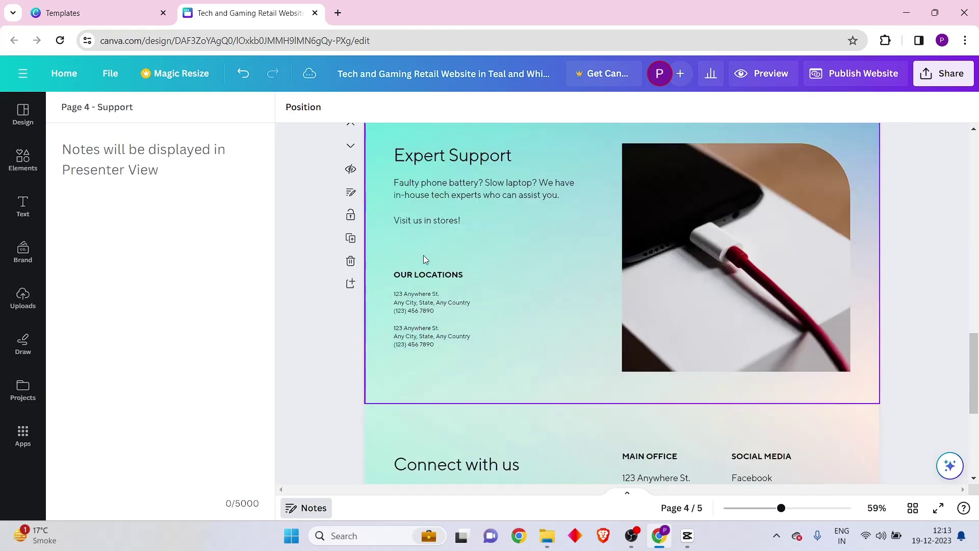
{"action": "scroll", "coordinate": [398, 317], "scroll_direction": "up", "scroll_amount": 10}
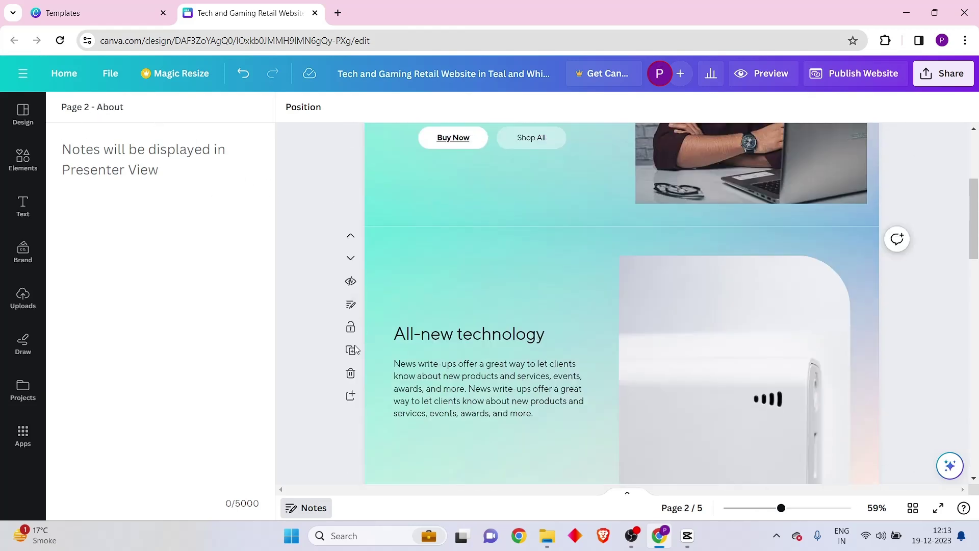
{"action": "scroll", "coordinate": [588, 314], "scroll_direction": "up", "scroll_amount": 4}
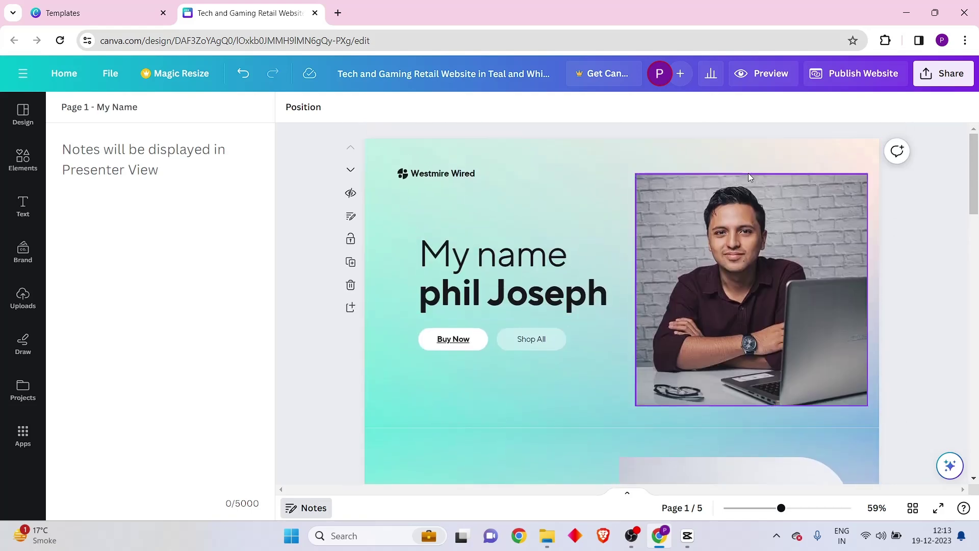
Add a blank page after the "Connect with us" page and give it a teal background from the photo colors.
{"action": "left_click", "coordinate": [28, 113]}
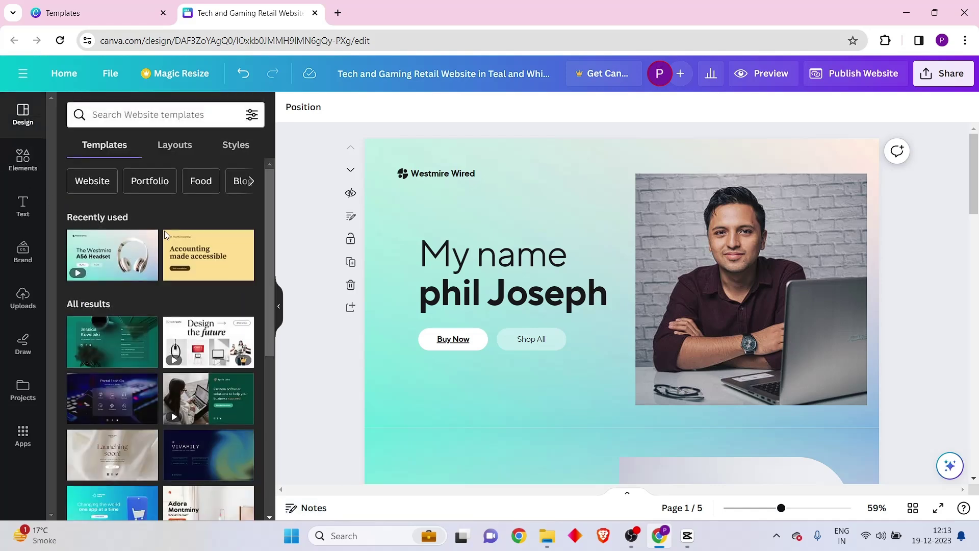
{"action": "scroll", "coordinate": [711, 383], "scroll_direction": "down", "scroll_amount": 5}
{"action": "scroll", "coordinate": [702, 334], "scroll_direction": "up", "scroll_amount": 3}
{"action": "scroll", "coordinate": [702, 334], "scroll_direction": "down", "scroll_amount": 15}
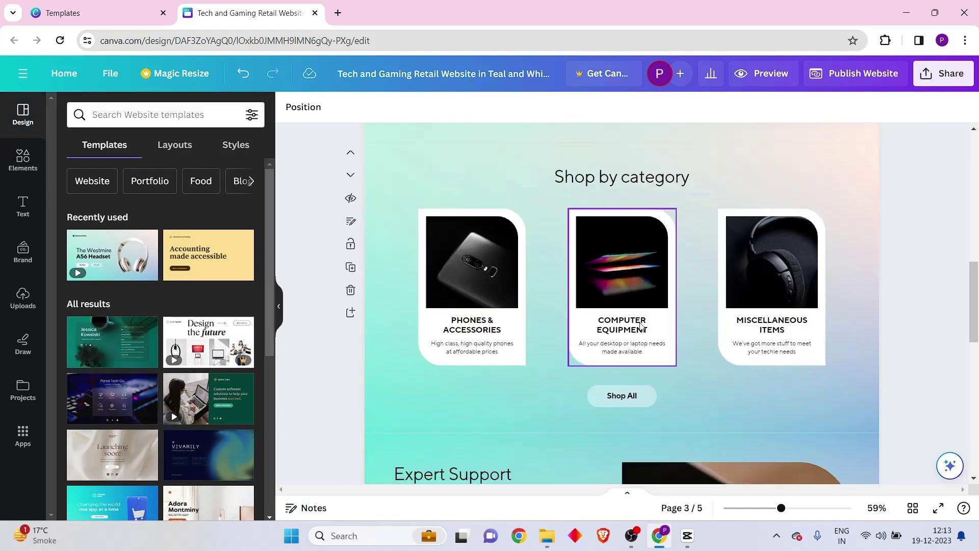
{"action": "scroll", "coordinate": [493, 295], "scroll_direction": "up", "scroll_amount": 8}
{"action": "scroll", "coordinate": [493, 296], "scroll_direction": "down", "scroll_amount": 10}
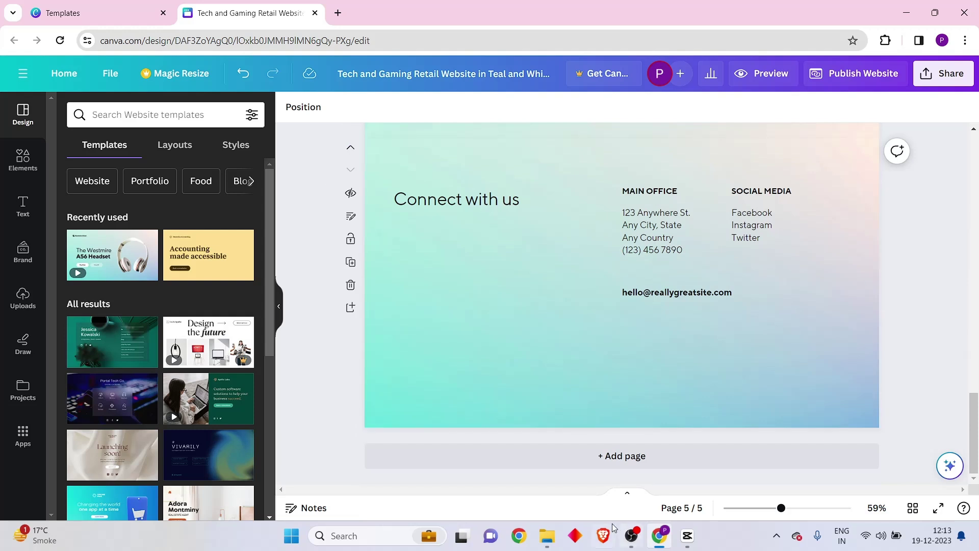
{"action": "left_click", "coordinate": [583, 458]}
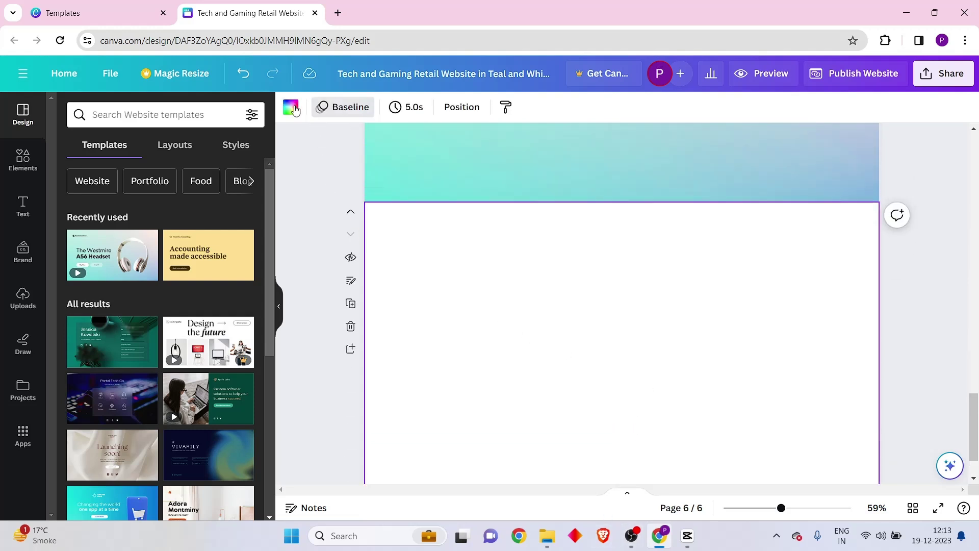
{"action": "left_click", "coordinate": [290, 108]}
{"action": "left_click", "coordinate": [172, 320]}
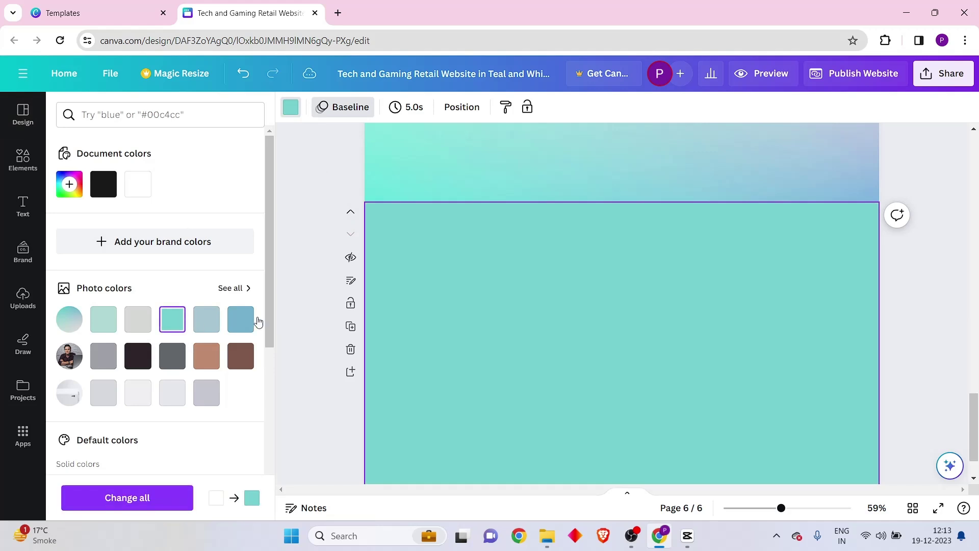
{"action": "scroll", "coordinate": [297, 359], "scroll_direction": "up", "scroll_amount": 1}
{"action": "scroll", "coordinate": [298, 358], "scroll_direction": "down", "scroll_amount": 2}
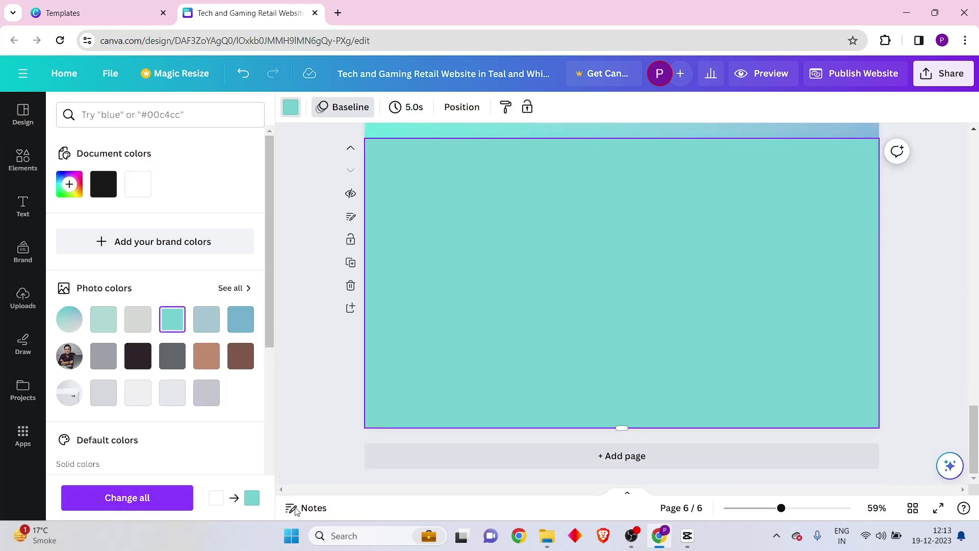
{"action": "left_click", "coordinate": [298, 371]}
{"action": "scroll", "coordinate": [541, 377], "scroll_direction": "up", "scroll_amount": 2}
{"action": "scroll", "coordinate": [568, 377], "scroll_direction": "down", "scroll_amount": 2}
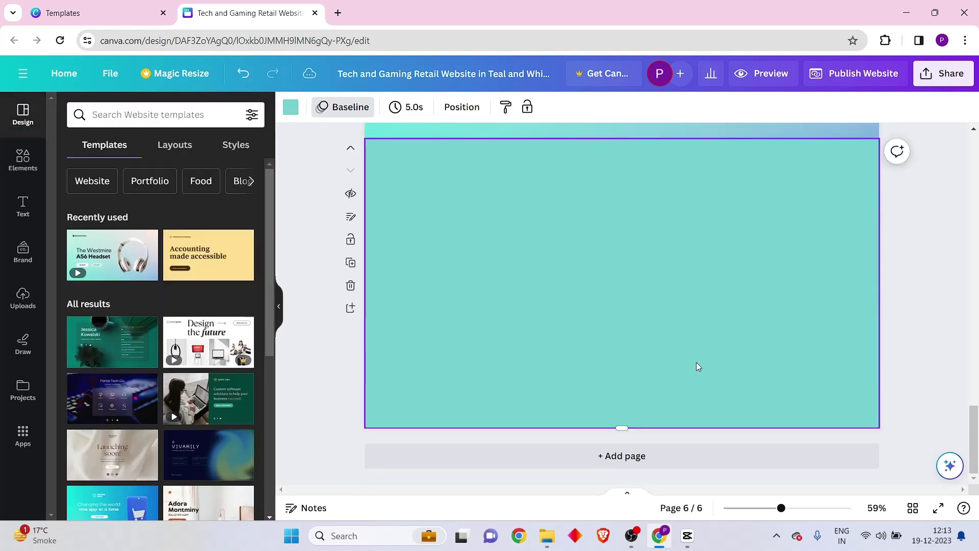
Move the teal page up through the page order until it is the website's first page.
{"action": "scroll", "coordinate": [525, 313], "scroll_direction": "up", "scroll_amount": 3}
{"action": "scroll", "coordinate": [546, 325], "scroll_direction": "down", "scroll_amount": 3}
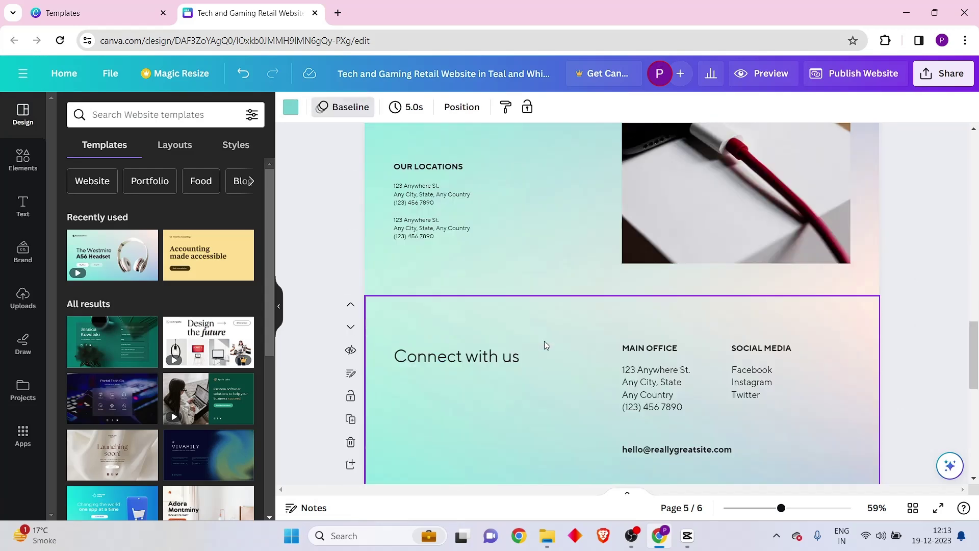
{"action": "left_click", "coordinate": [350, 148]}
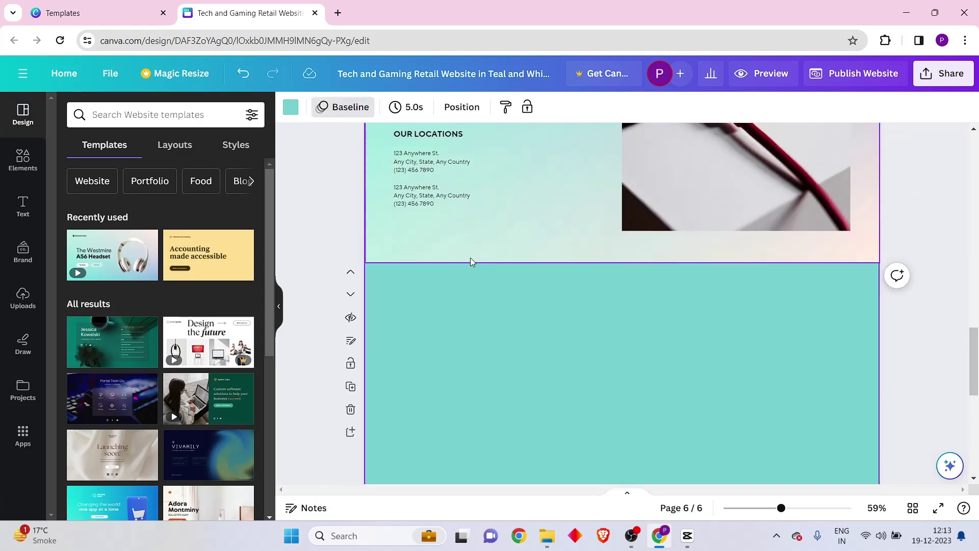
{"action": "left_click", "coordinate": [353, 276]}
{"action": "left_click", "coordinate": [350, 277]}
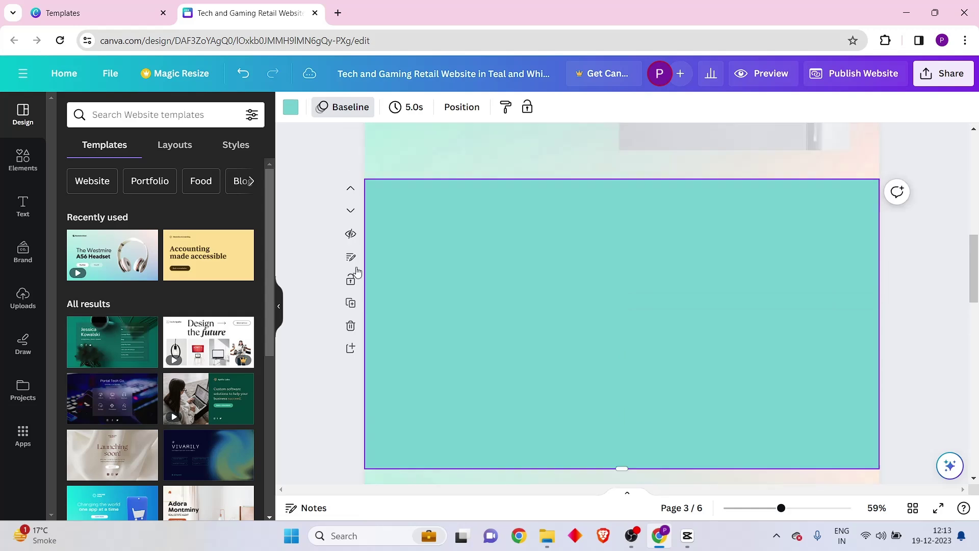
{"action": "left_click", "coordinate": [350, 276]}
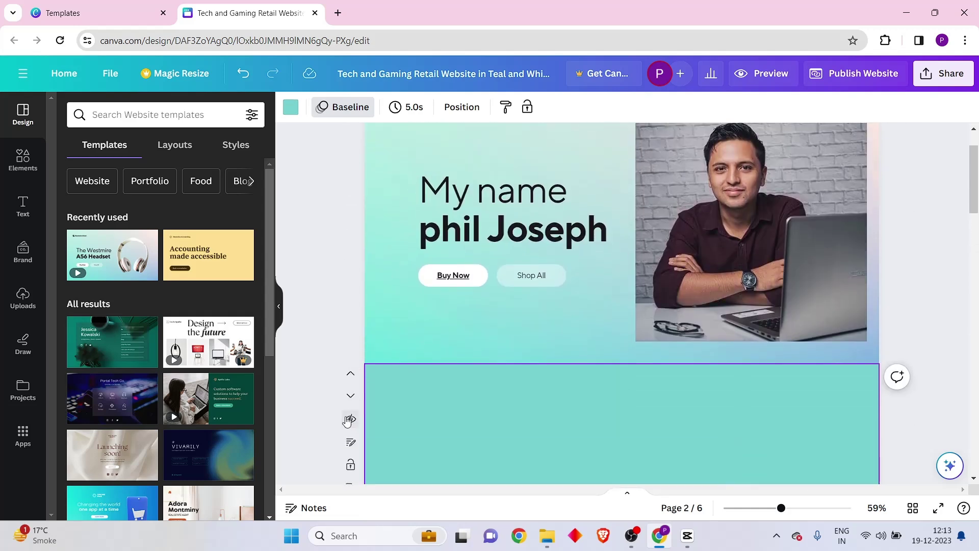
{"action": "left_click", "coordinate": [351, 373]}
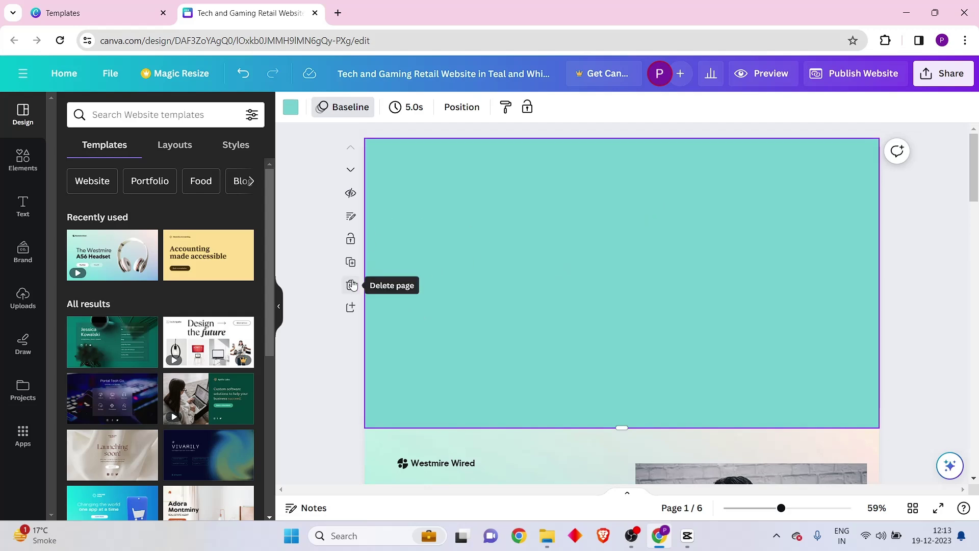
Delete the blank teal page from the website.
{"action": "left_click", "coordinate": [351, 285]}
{"action": "scroll", "coordinate": [658, 300], "scroll_direction": "down", "scroll_amount": 5}
{"action": "scroll", "coordinate": [649, 322], "scroll_direction": "up", "scroll_amount": 4}
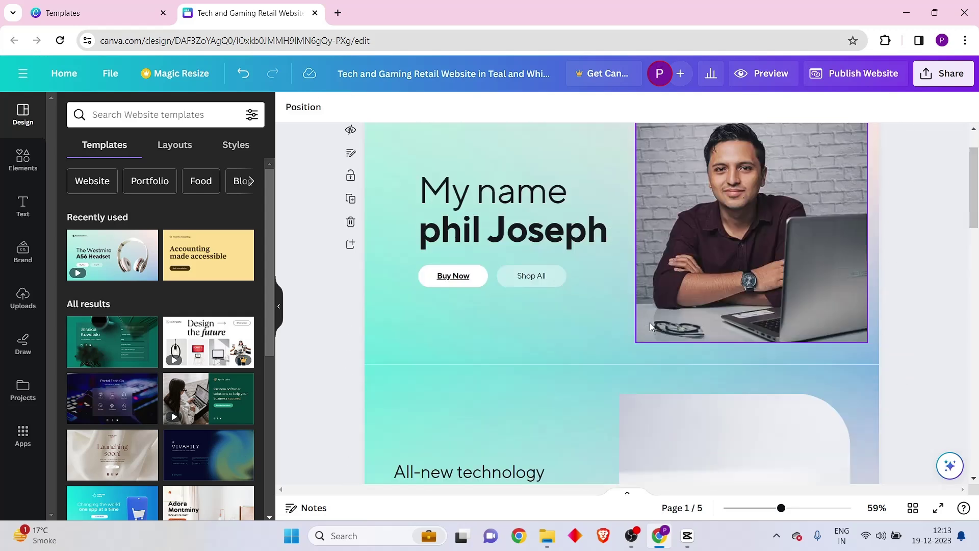
Examine the contact e-mail text on the "Connect with us" page, return to the first page and browse the website templates.
{"action": "scroll", "coordinate": [680, 390], "scroll_direction": "down", "scroll_amount": 10}
{"action": "scroll", "coordinate": [680, 396], "scroll_direction": "down", "scroll_amount": 10}
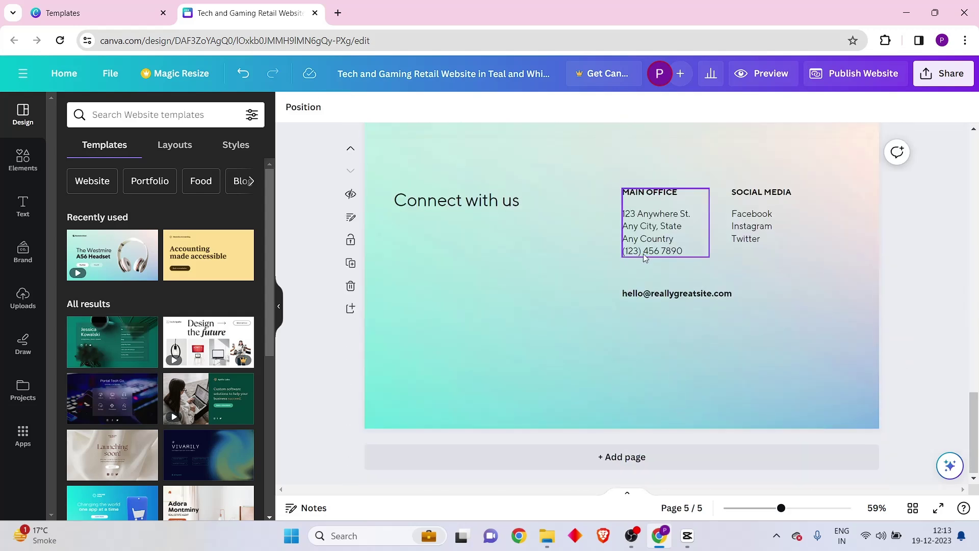
{"action": "double_click", "coordinate": [661, 289]}
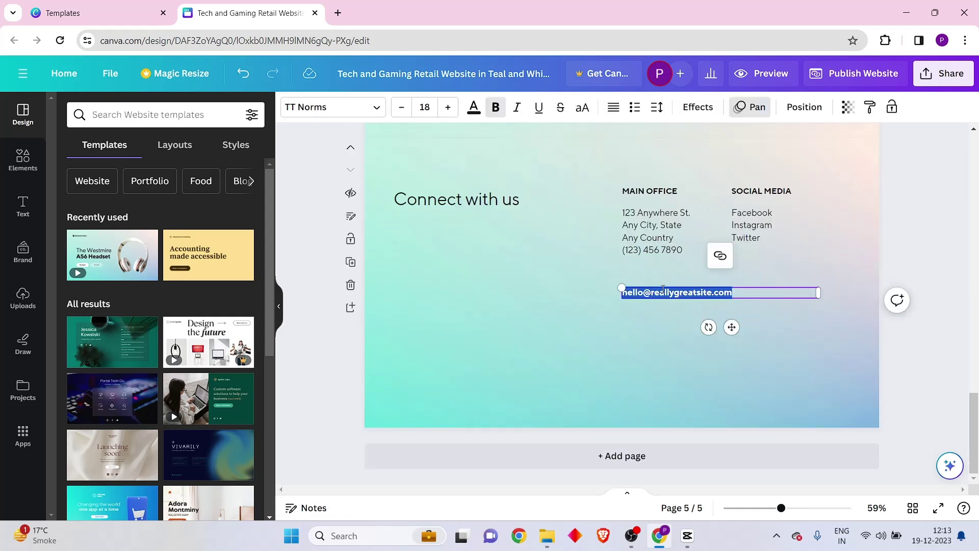
{"action": "left_click", "coordinate": [642, 403]}
{"action": "scroll", "coordinate": [703, 328], "scroll_direction": "up", "scroll_amount": 4}
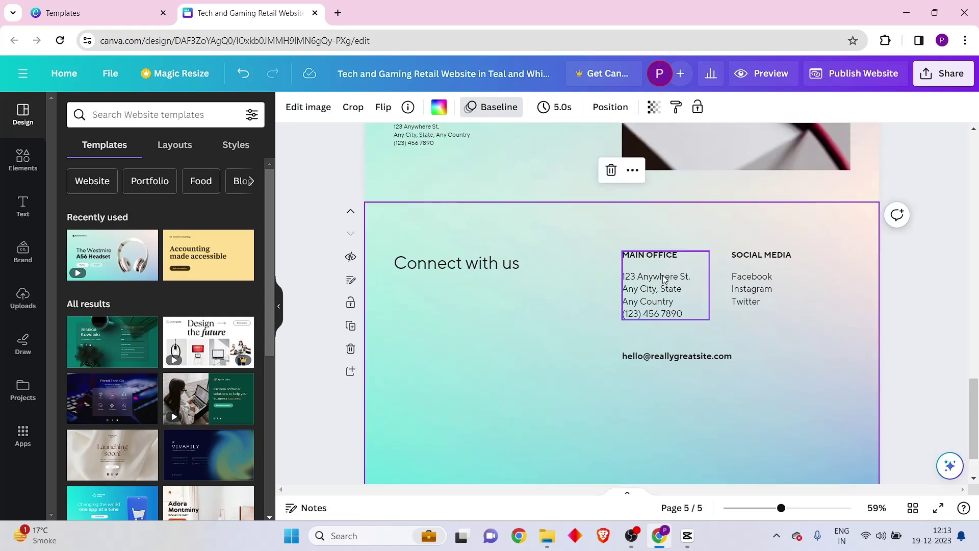
{"action": "left_click_drag", "start_coordinate": [970, 167], "coordinate": [971, 134]}
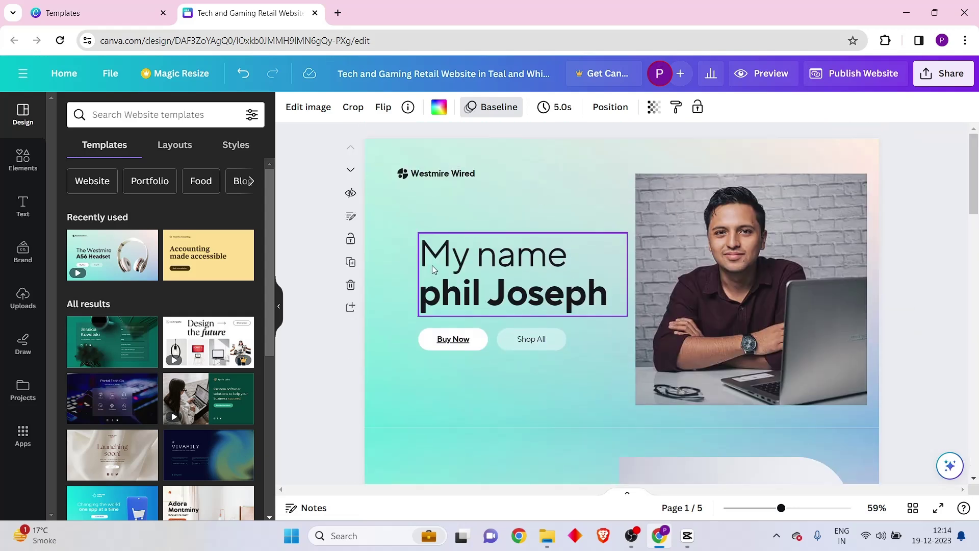
{"action": "scroll", "coordinate": [118, 402], "scroll_direction": "down", "scroll_amount": 6}
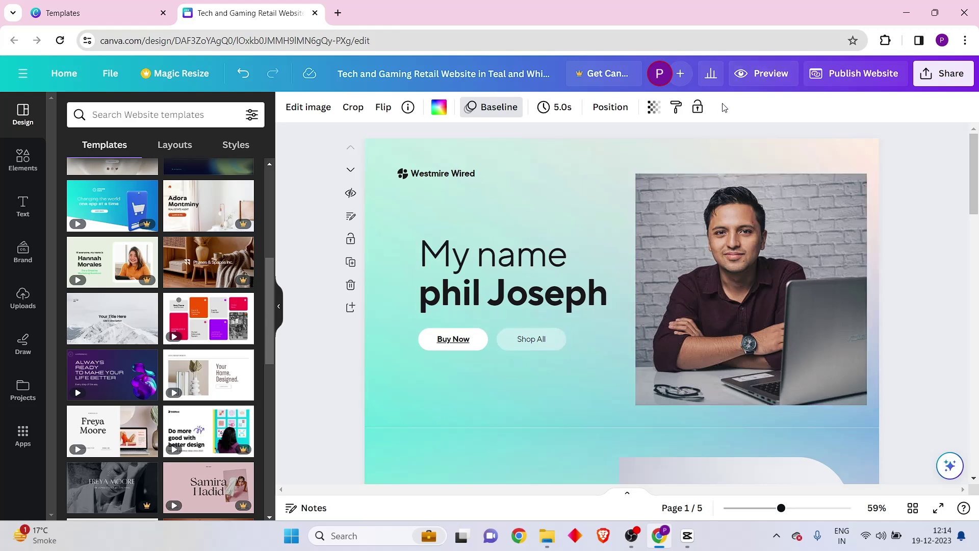
Preview the website with navigation in the desktop view and look through its pages and animations.
{"action": "left_click", "coordinate": [763, 74]}
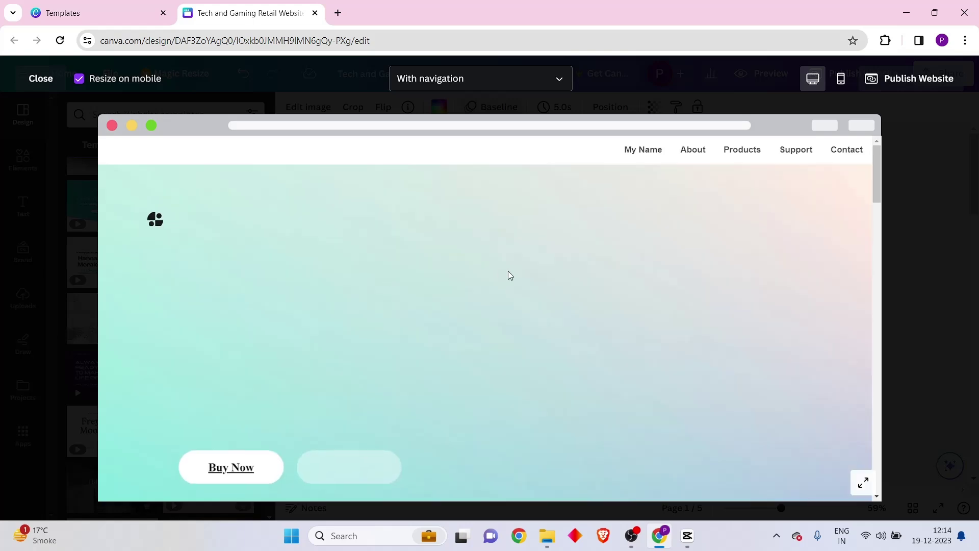
{"action": "scroll", "coordinate": [479, 310], "scroll_direction": "down", "scroll_amount": 5}
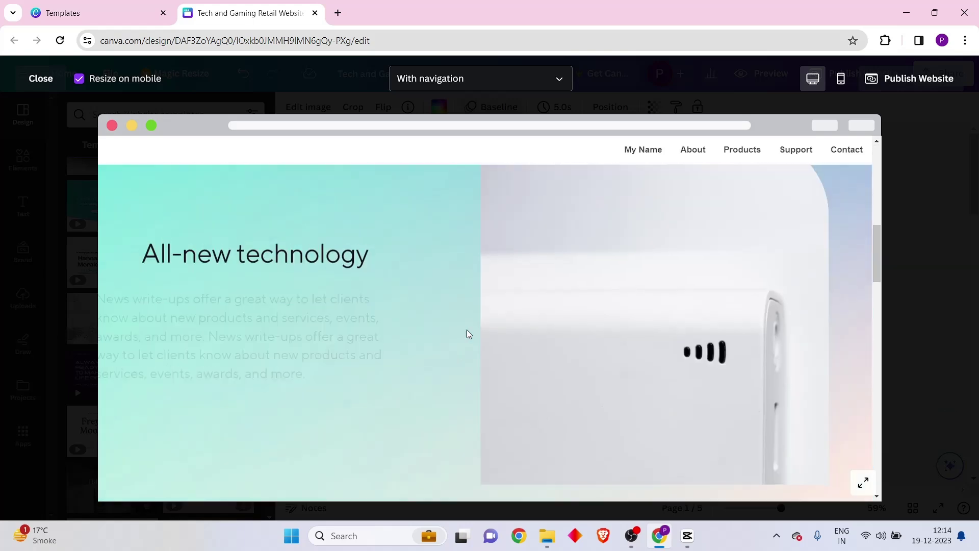
{"action": "scroll", "coordinate": [466, 330], "scroll_direction": "up", "scroll_amount": 5}
{"action": "scroll", "coordinate": [371, 282], "scroll_direction": "down", "scroll_amount": 15}
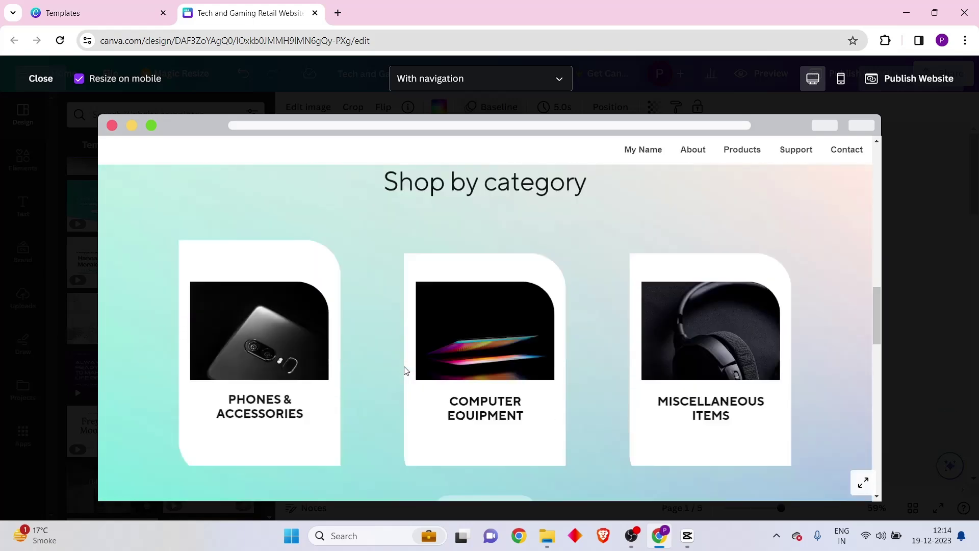
{"action": "scroll", "coordinate": [410, 392], "scroll_direction": "up", "scroll_amount": 10}
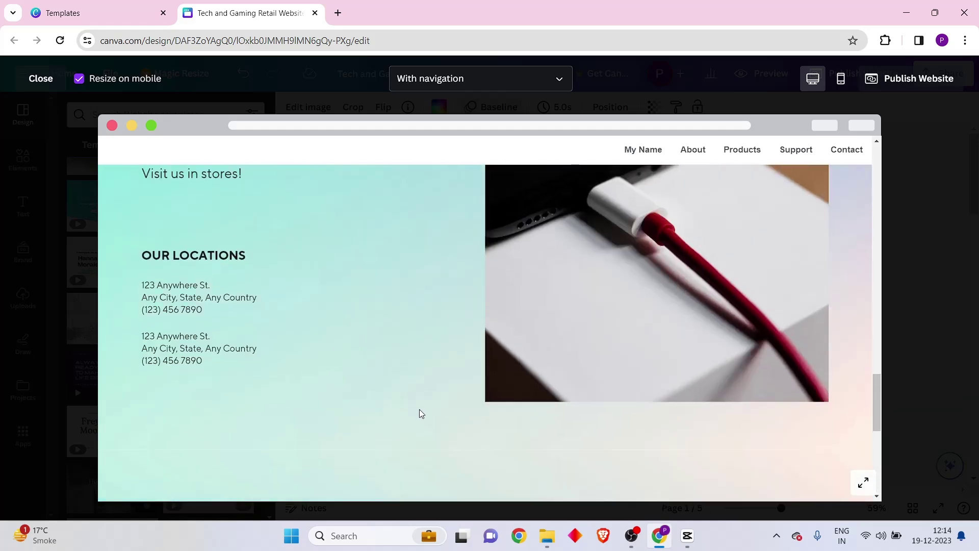
{"action": "scroll", "coordinate": [414, 418], "scroll_direction": "up", "scroll_amount": 5}
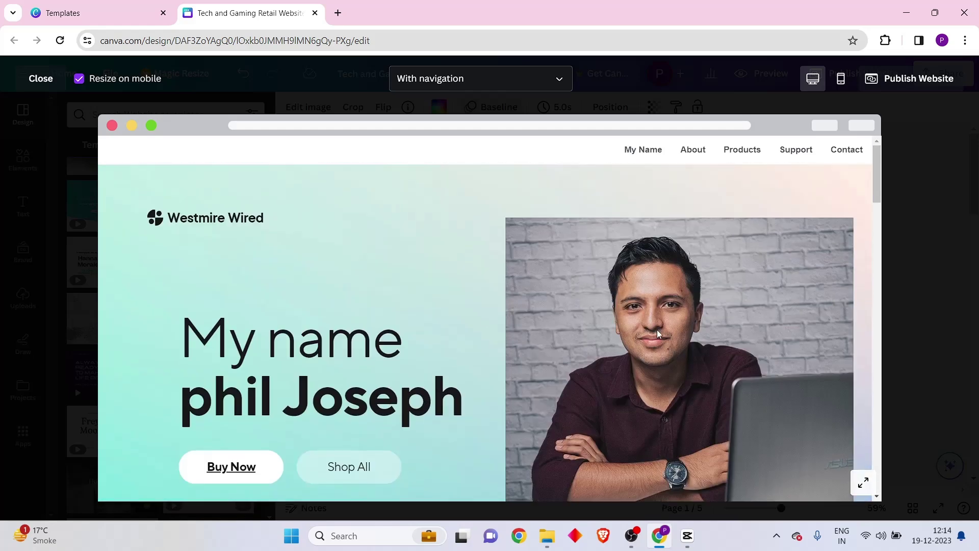
{"action": "scroll", "coordinate": [637, 346], "scroll_direction": "down", "scroll_amount": 5}
{"action": "scroll", "coordinate": [462, 388], "scroll_direction": "up", "scroll_amount": 5}
{"action": "scroll", "coordinate": [606, 250], "scroll_direction": "down", "scroll_amount": 1}
{"action": "scroll", "coordinate": [506, 345], "scroll_direction": "up", "scroll_amount": 1}
{"action": "scroll", "coordinate": [506, 334], "scroll_direction": "down", "scroll_amount": 5}
{"action": "scroll", "coordinate": [465, 252], "scroll_direction": "up", "scroll_amount": 5}
{"action": "scroll", "coordinate": [568, 332], "scroll_direction": "down", "scroll_amount": 5}
{"action": "scroll", "coordinate": [533, 363], "scroll_direction": "up", "scroll_amount": 5}
Set the website to "Without navigation", check its mobile and desktop previews, and close the preview.
{"action": "left_click", "coordinate": [451, 84]}
{"action": "left_click", "coordinate": [447, 113]}
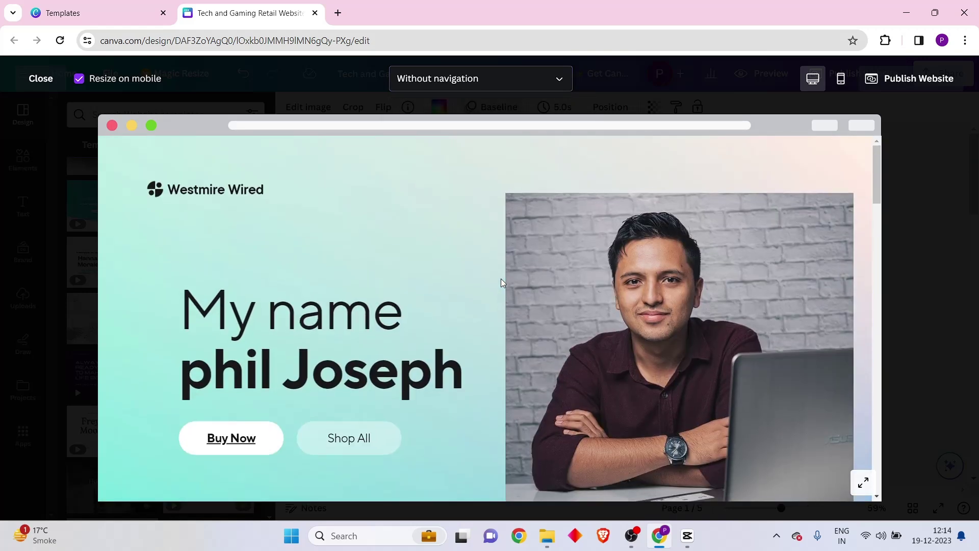
{"action": "left_click", "coordinate": [841, 79]}
{"action": "scroll", "coordinate": [455, 388], "scroll_direction": "down", "scroll_amount": 5}
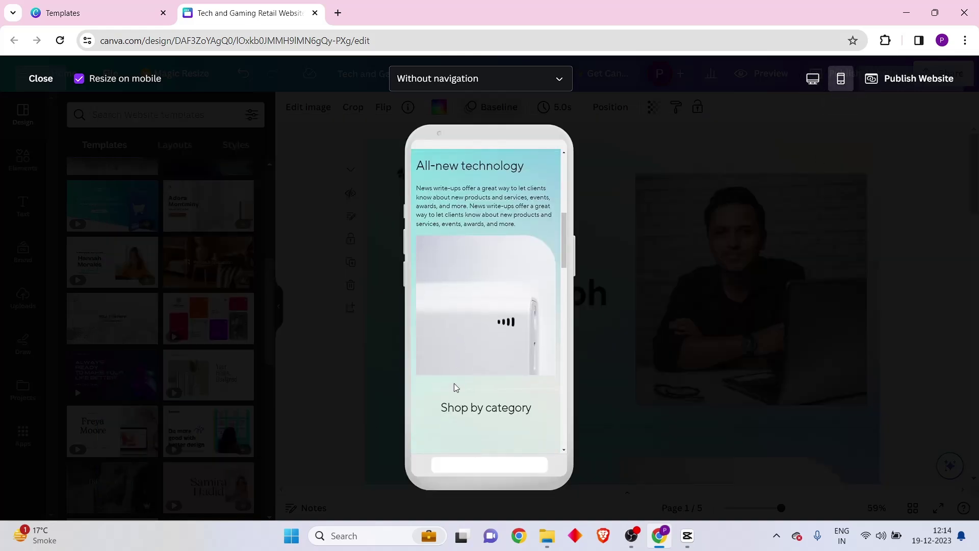
{"action": "scroll", "coordinate": [455, 387], "scroll_direction": "down", "scroll_amount": 10}
{"action": "scroll", "coordinate": [422, 377], "scroll_direction": "up", "scroll_amount": 8}
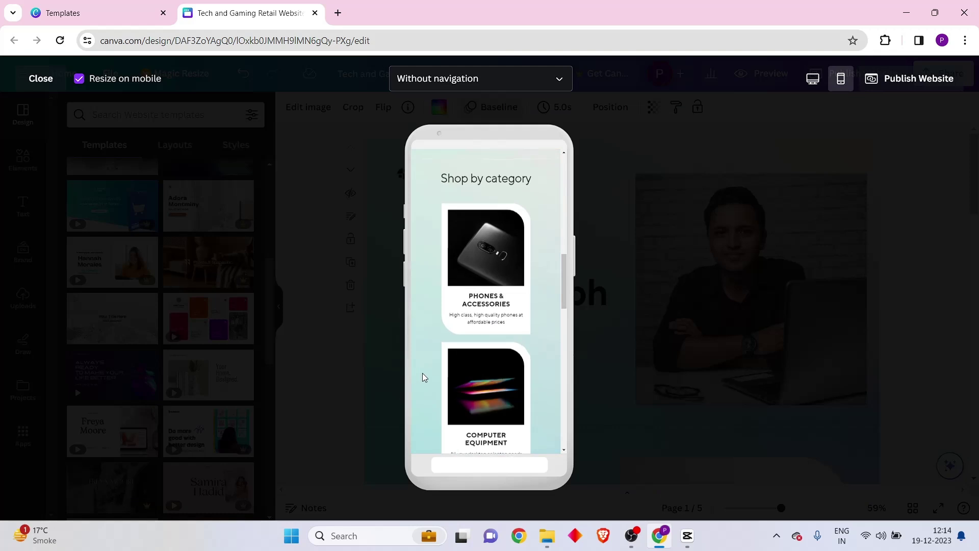
{"action": "scroll", "coordinate": [422, 377], "scroll_direction": "up", "scroll_amount": 6}
{"action": "left_click", "coordinate": [813, 79]}
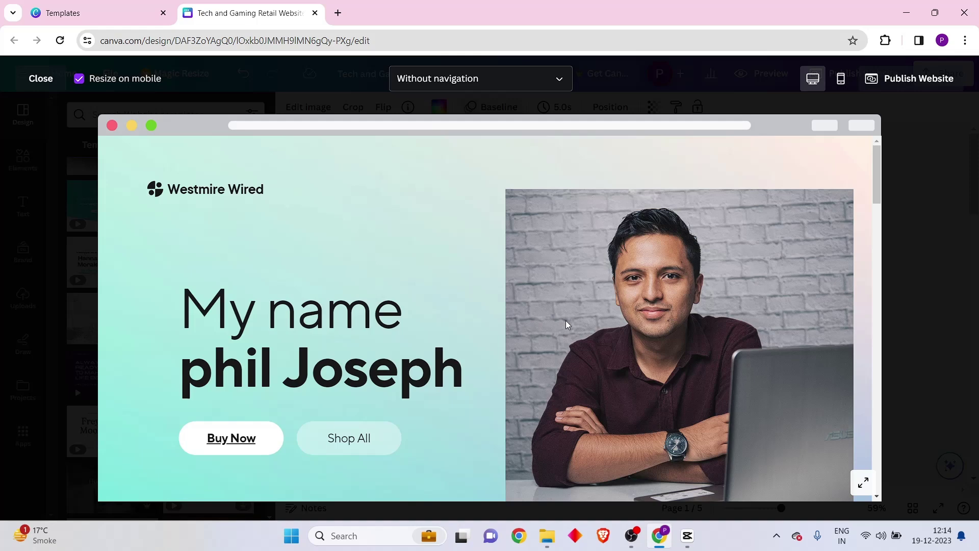
{"action": "key", "text": "Escape"}
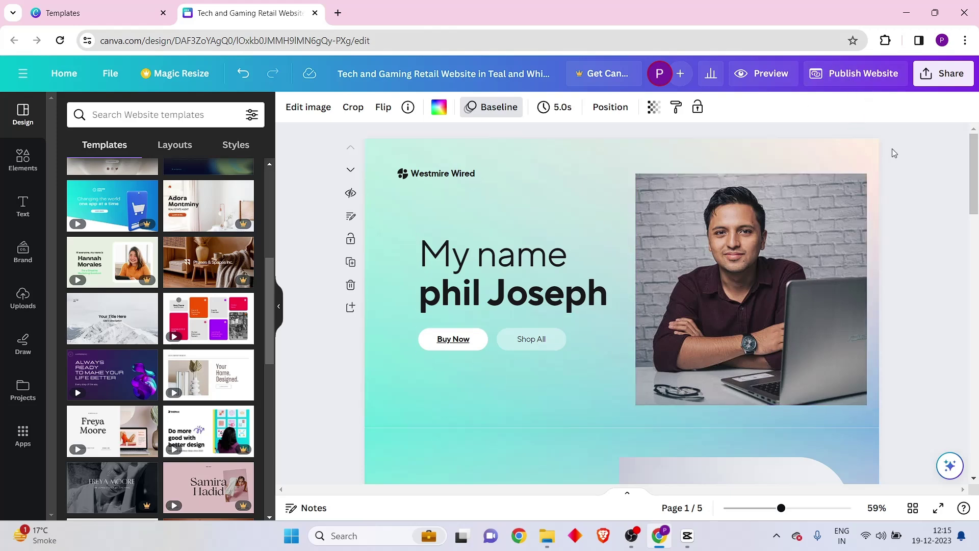
Set the website to publish with a navigation menu on a free Canva domain and continue to the review settings.
{"action": "left_click", "coordinate": [847, 76]}
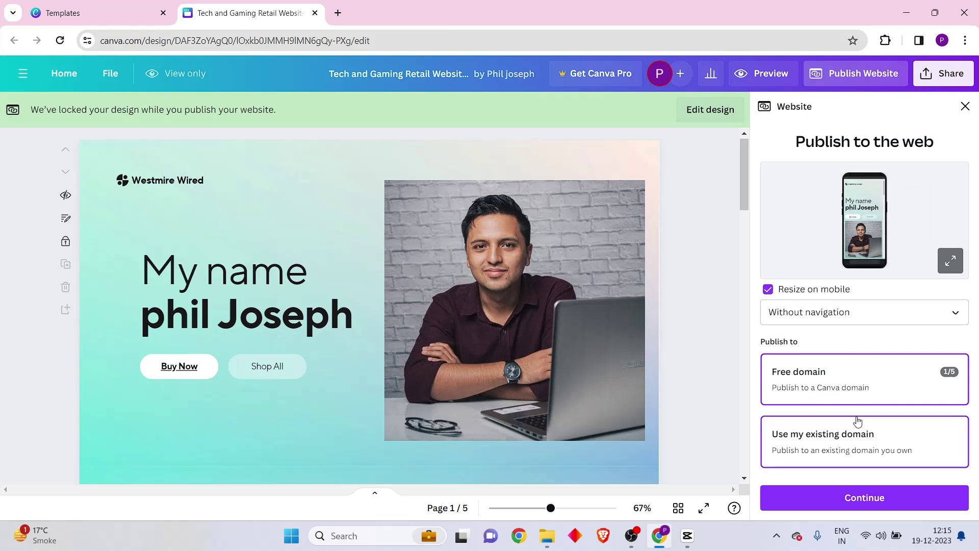
{"action": "left_click", "coordinate": [830, 502]}
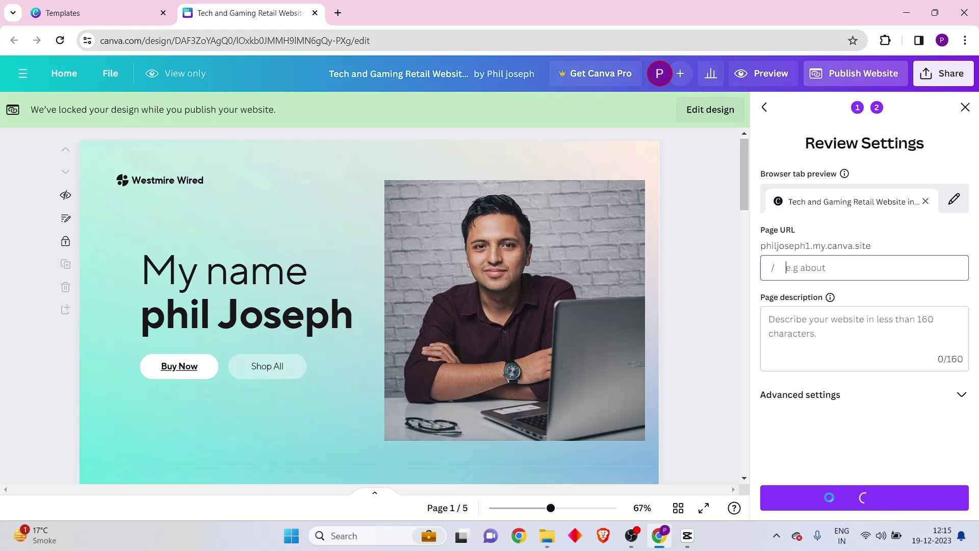
{"action": "left_click", "coordinate": [766, 108]}
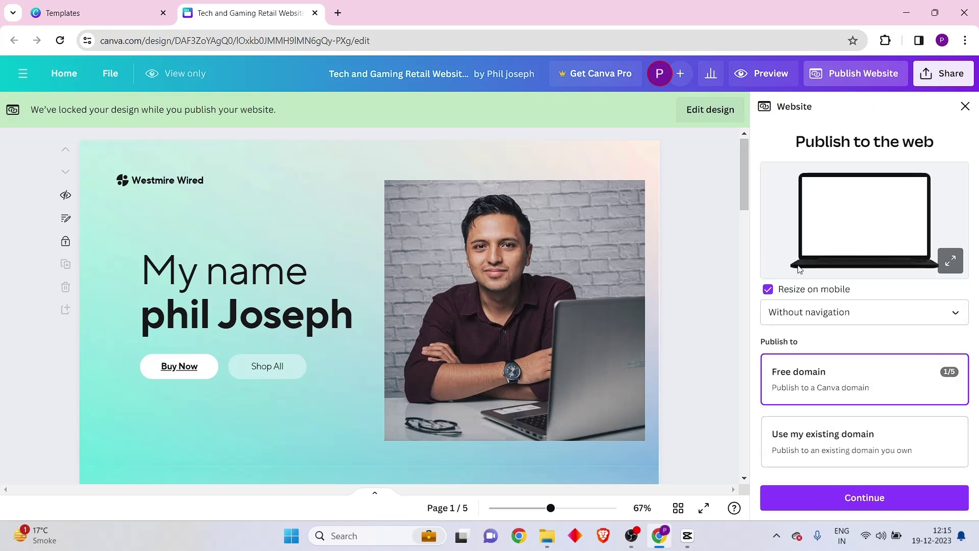
{"action": "left_click", "coordinate": [830, 312]}
{"action": "left_click", "coordinate": [816, 373]}
{"action": "left_click", "coordinate": [854, 488]}
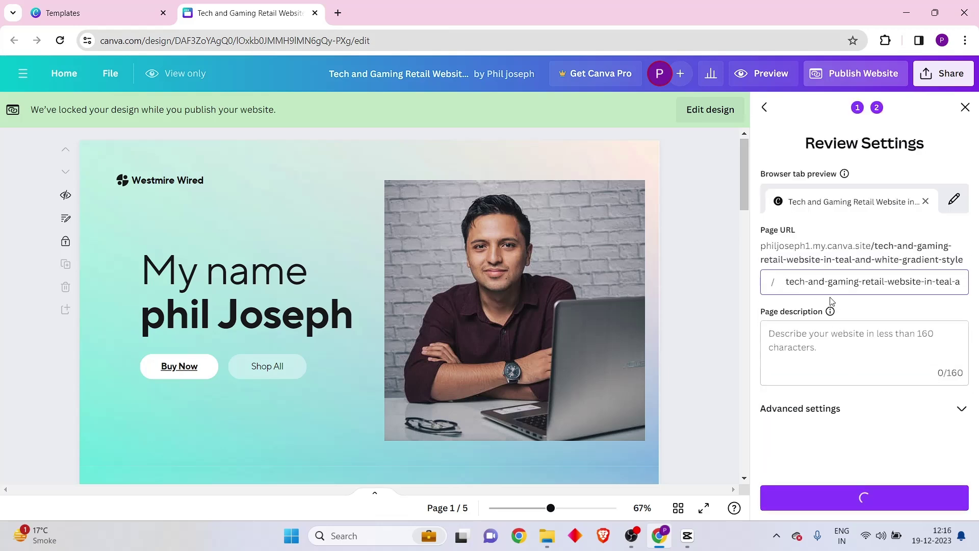
Replace the page URL's suggested ending with "home".
{"action": "left_click_drag", "start_coordinate": [869, 279], "coordinate": [978, 278]}
{"action": "key", "text": "BackSpace"}
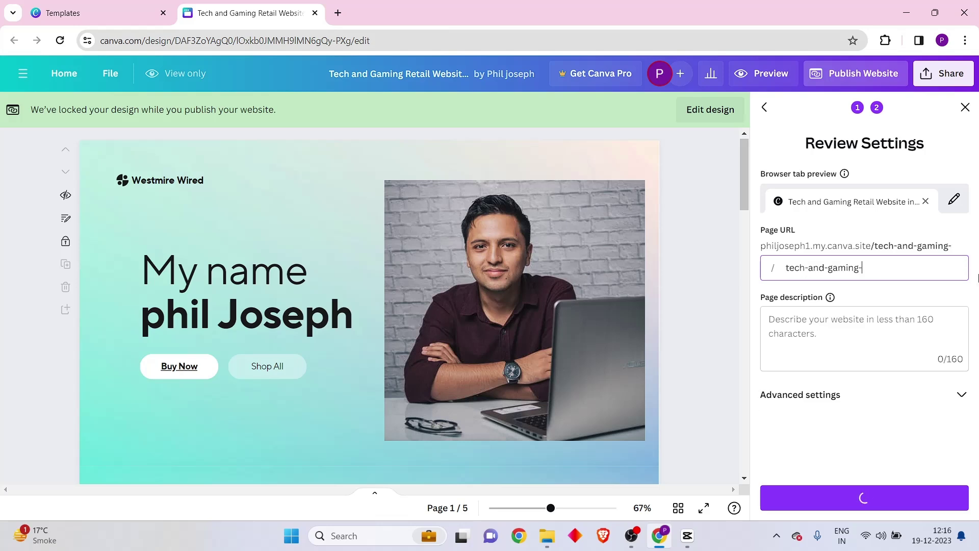
{"action": "key", "text": "BackSpace"}
{"action": "key", "text": "BackSpace"}
{"action": "key", "text": "BackSpace"}
{"action": "key", "text": "BackSpace"}
{"action": "key", "text": "BackSpace"}
{"action": "key", "text": "BackSpace"}
{"action": "key", "text": "BackSpace"}
{"action": "key", "text": "BackSpace"}
{"action": "key", "text": "BackSpace"}
{"action": "key", "text": "BackSpace"}
{"action": "key", "text": "BackSpace"}
{"action": "key", "text": "BackSpace"}
{"action": "key", "text": "BackSpace"}
{"action": "key", "text": "BackSpace"}
{"action": "key", "text": "BackSpace"}
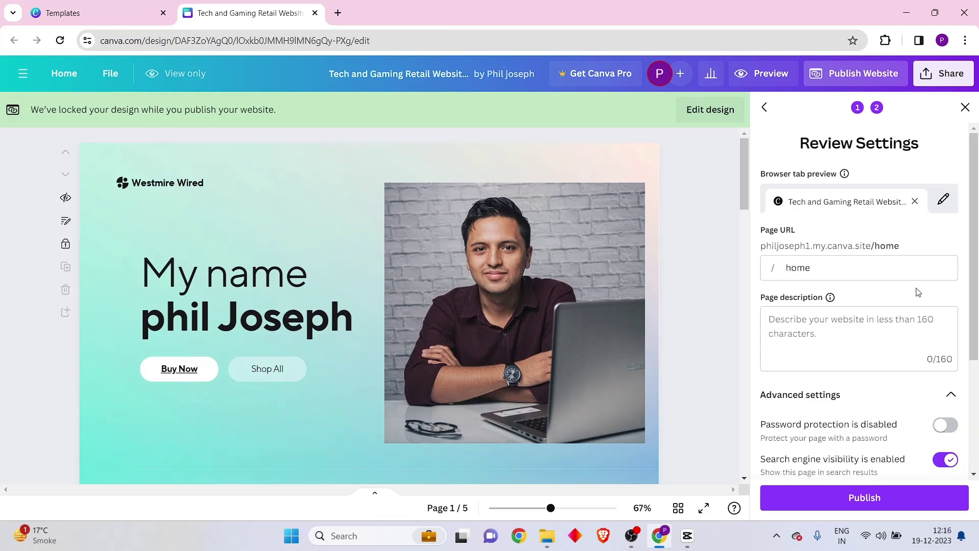
Review the advanced settings and publish the website.
{"action": "scroll", "coordinate": [919, 383], "scroll_direction": "down", "scroll_amount": 1}
{"action": "scroll", "coordinate": [917, 387], "scroll_direction": "down", "scroll_amount": 2}
{"action": "scroll", "coordinate": [867, 434], "scroll_direction": "up", "scroll_amount": 3}
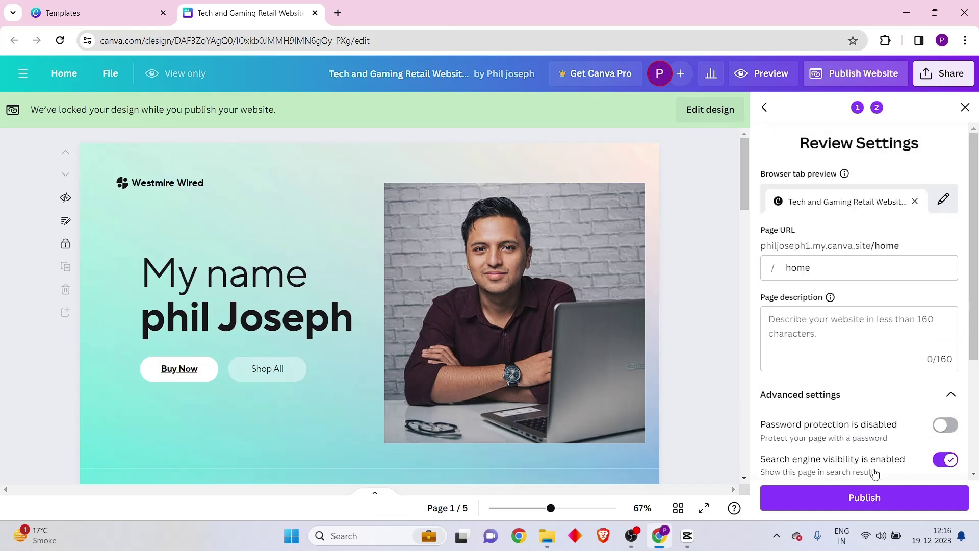
{"action": "left_click", "coordinate": [862, 499]}
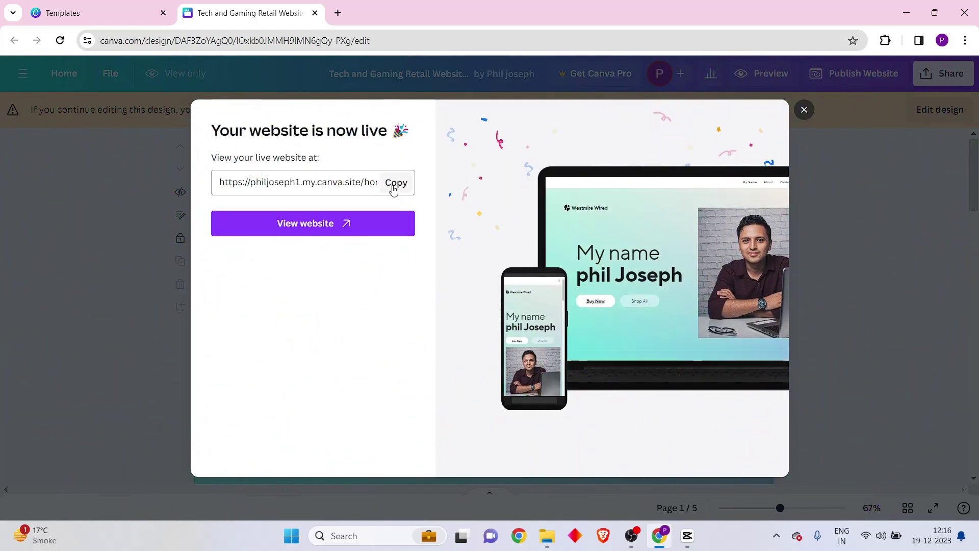
Open the live website and look through its sections from the opening page down to the "Connect with us" section and footer.
{"action": "left_click_drag", "start_coordinate": [339, 179], "coordinate": [164, 191]}
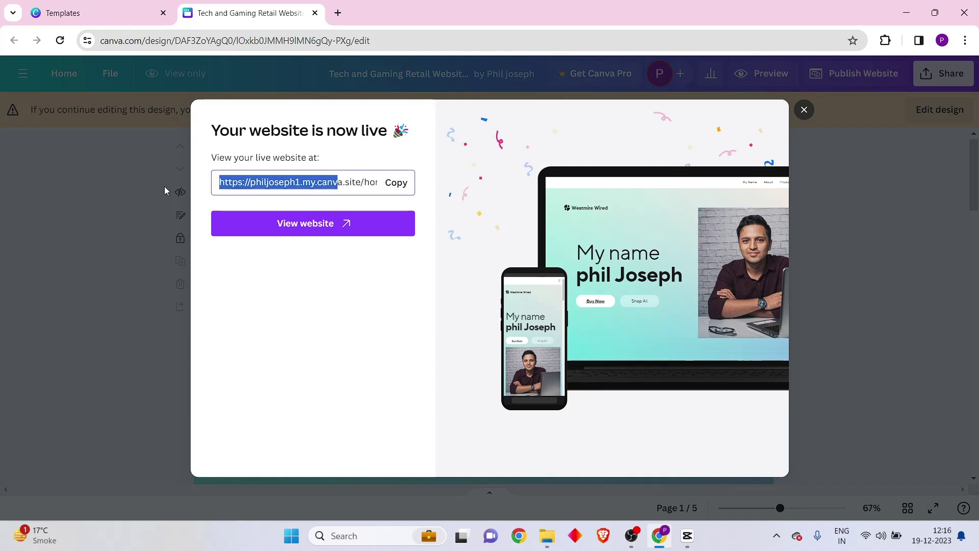
{"action": "left_click", "coordinate": [305, 227]}
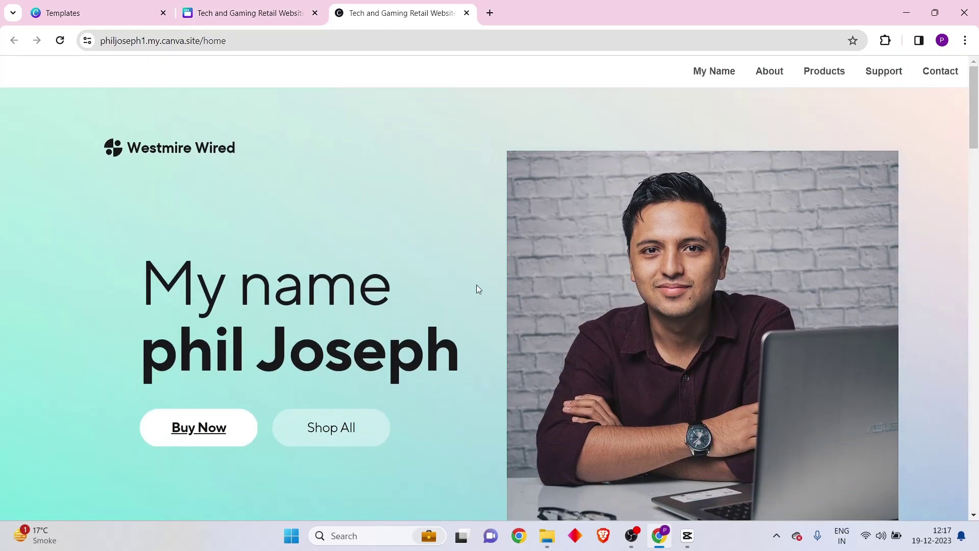
{"action": "scroll", "coordinate": [476, 285], "scroll_direction": "down", "scroll_amount": 15}
{"action": "scroll", "coordinate": [458, 336], "scroll_direction": "up", "scroll_amount": 15}
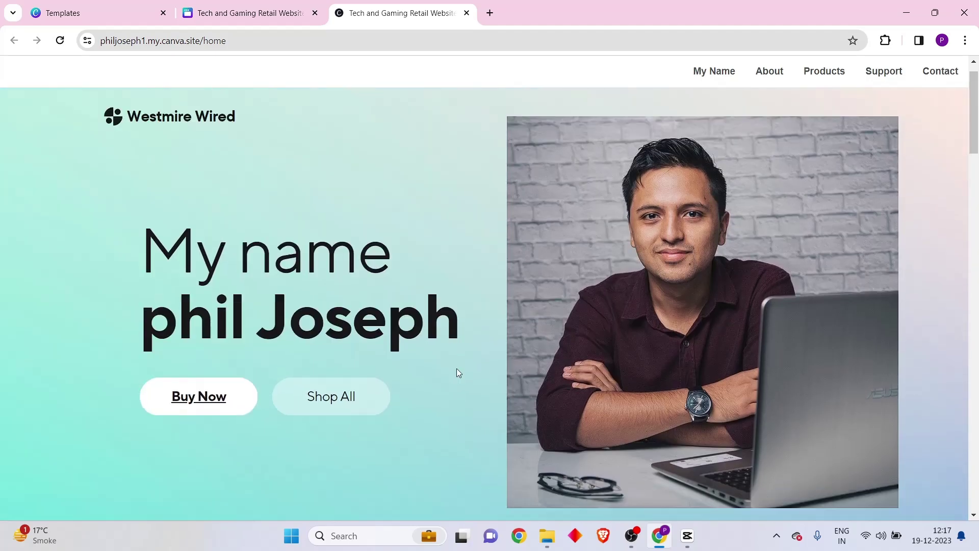
{"action": "scroll", "coordinate": [453, 369], "scroll_direction": "down", "scroll_amount": 20}
{"action": "scroll", "coordinate": [436, 376], "scroll_direction": "down", "scroll_amount": 15}
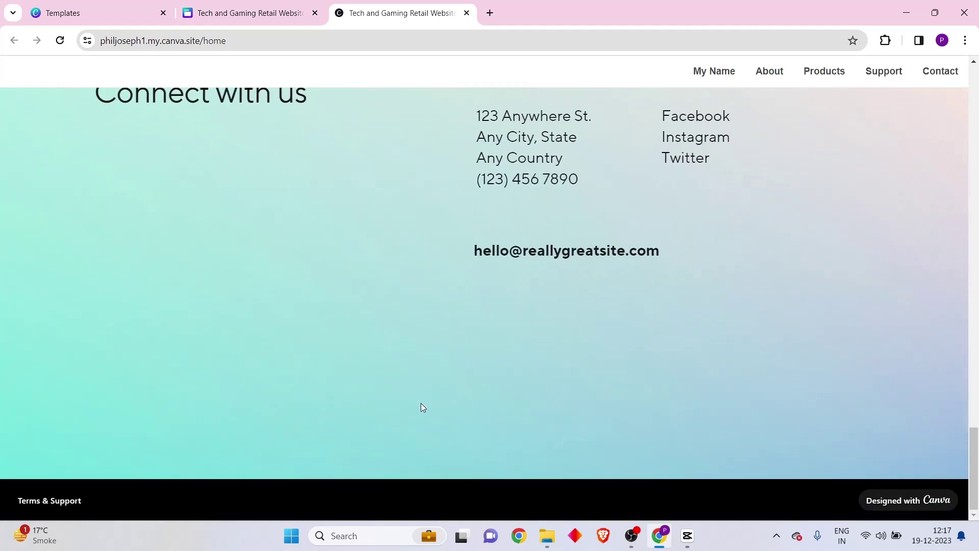
{"action": "scroll", "coordinate": [421, 402], "scroll_direction": "up", "scroll_amount": 18}
{"action": "scroll", "coordinate": [414, 424], "scroll_direction": "up", "scroll_amount": 10}
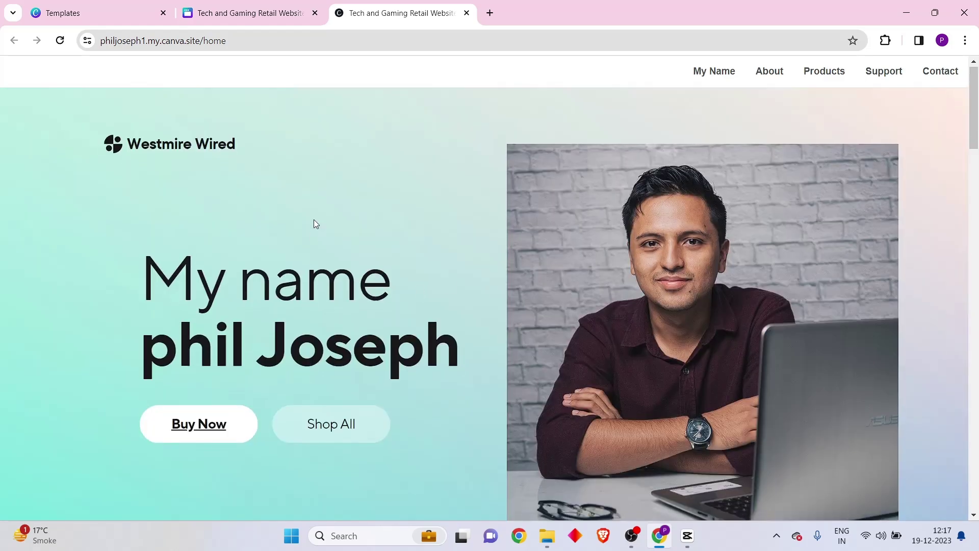
{"action": "scroll", "coordinate": [371, 346], "scroll_direction": "down", "scroll_amount": 11}
{"action": "scroll", "coordinate": [380, 344], "scroll_direction": "up", "scroll_amount": 6}
{"action": "scroll", "coordinate": [380, 343], "scroll_direction": "up", "scroll_amount": 4}
{"action": "scroll", "coordinate": [427, 328], "scroll_direction": "down", "scroll_amount": 6}
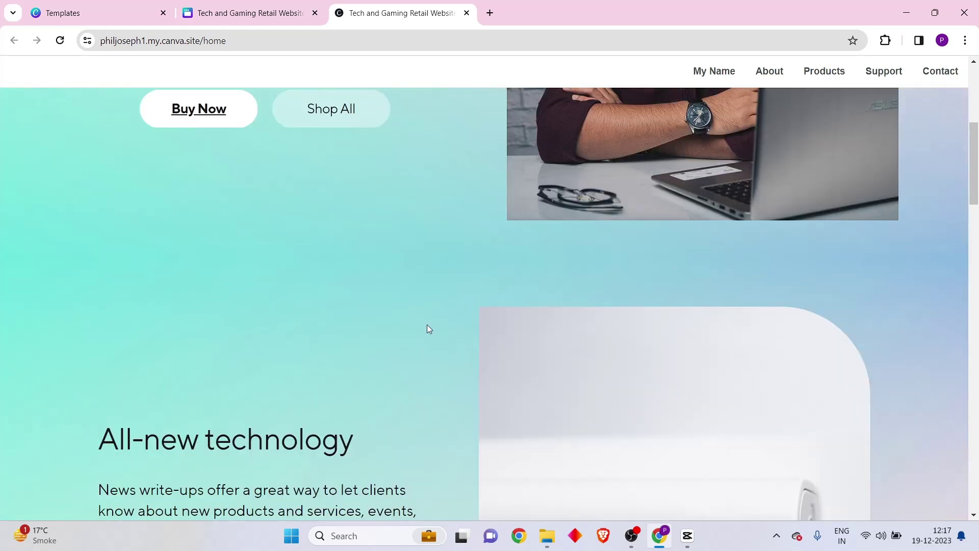
{"action": "scroll", "coordinate": [446, 329], "scroll_direction": "up", "scroll_amount": 6}
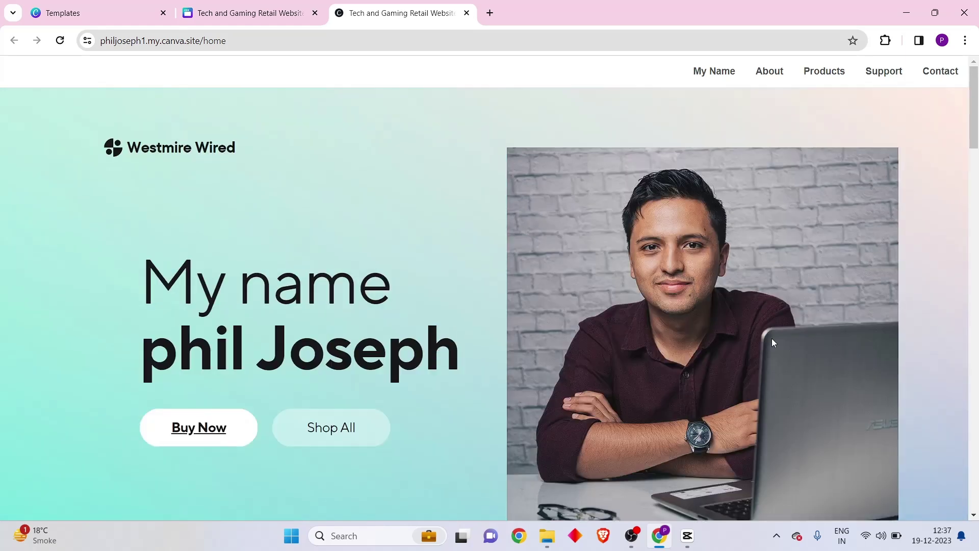